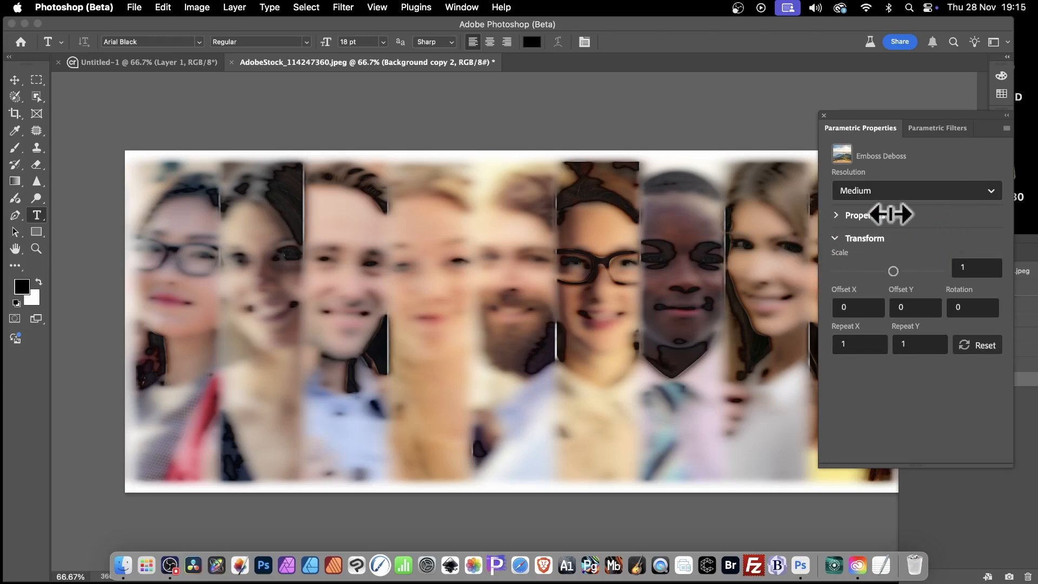
- Expand the Emboss Deboss filter's properties and view the available resolution options, leaving it at Medium
{"action": "left_click", "coordinate": [841, 215]}
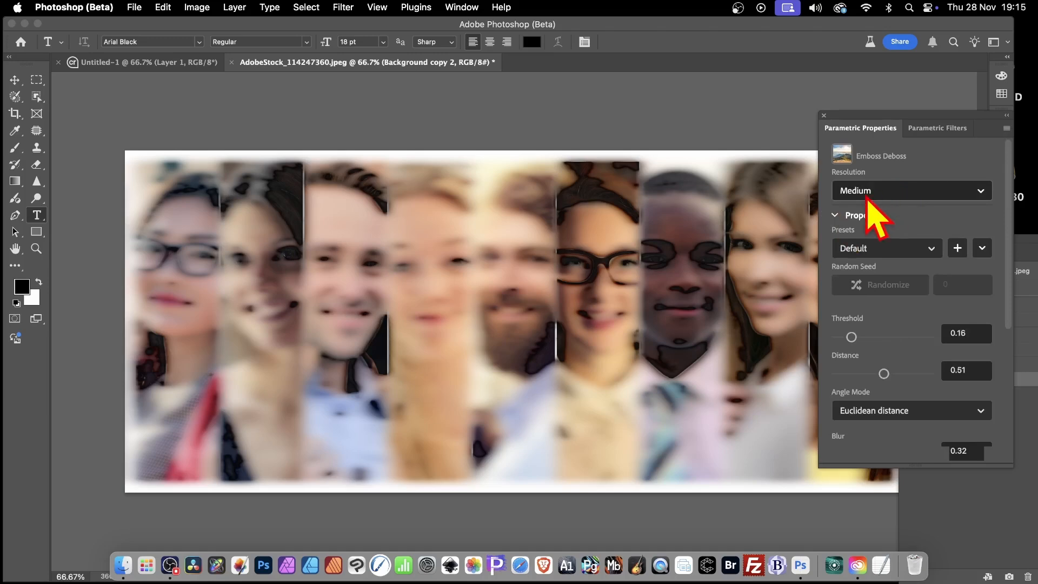
{"action": "left_click", "coordinate": [911, 194]}
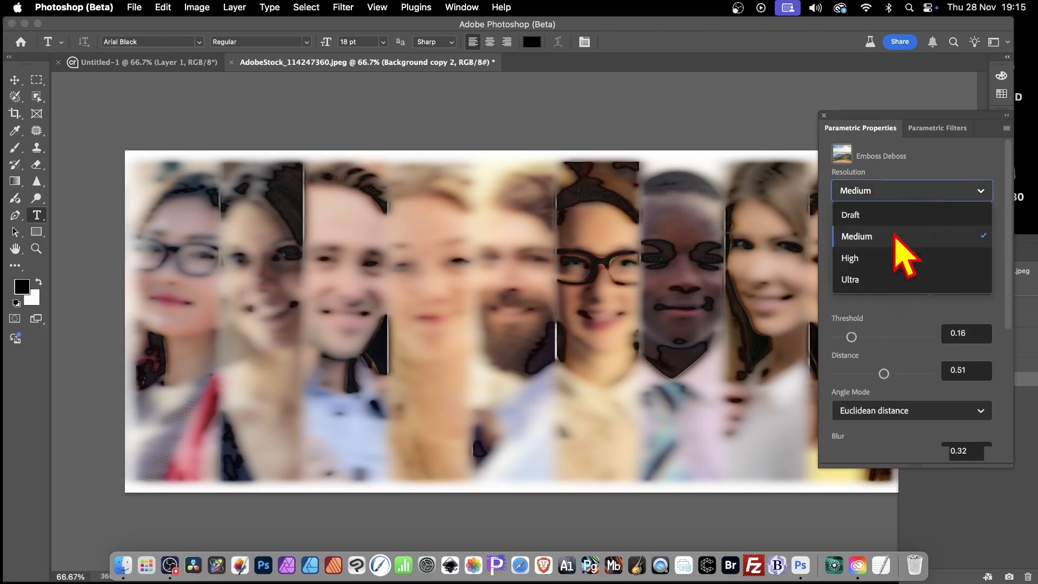
{"action": "left_click", "coordinate": [938, 160]}
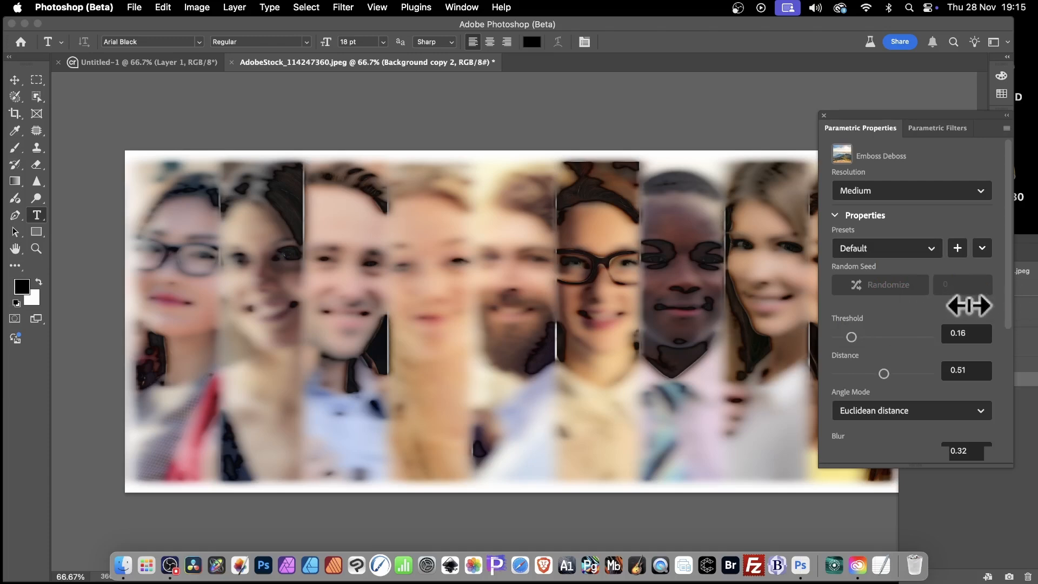
- Try Emboss Deboss threshold values of 0.35, 0, 0.54 and 1 on the portrait image
{"action": "left_click_drag", "start_coordinate": [851, 337], "coordinate": [868, 337]}
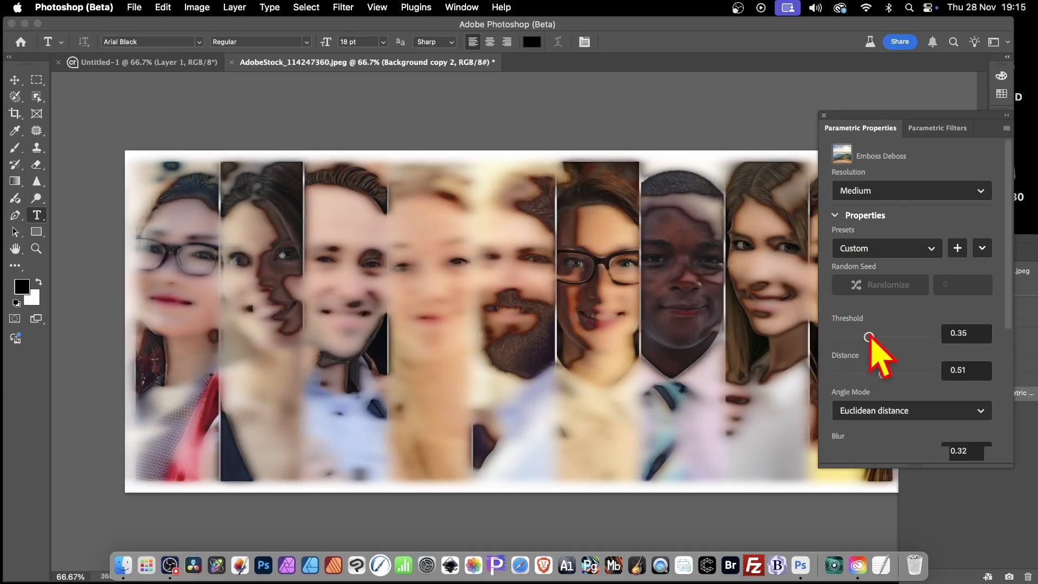
{"action": "left_click_drag", "start_coordinate": [868, 337], "coordinate": [821, 336]}
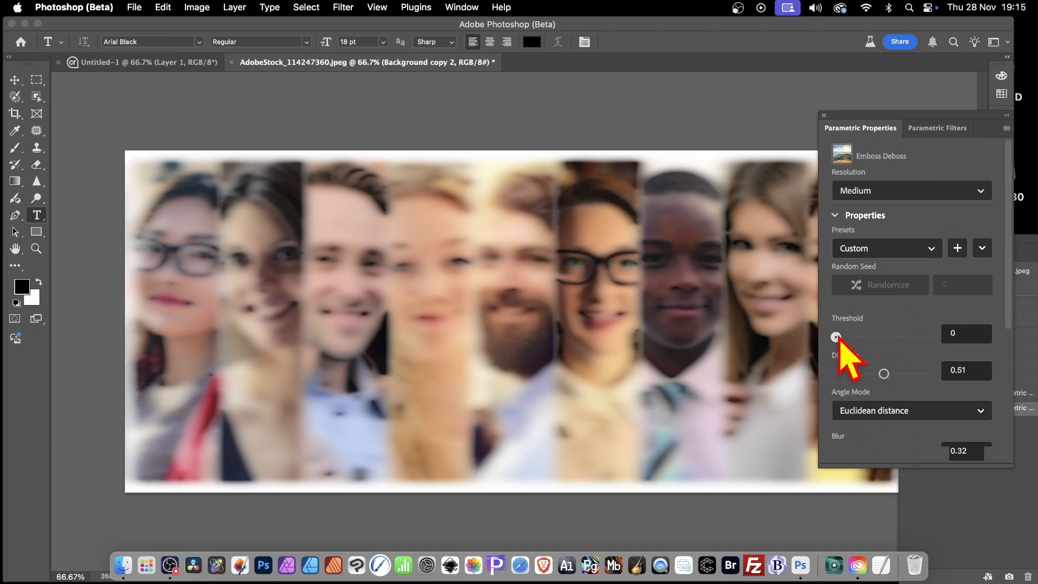
{"action": "left_click_drag", "start_coordinate": [841, 338], "coordinate": [886, 339]}
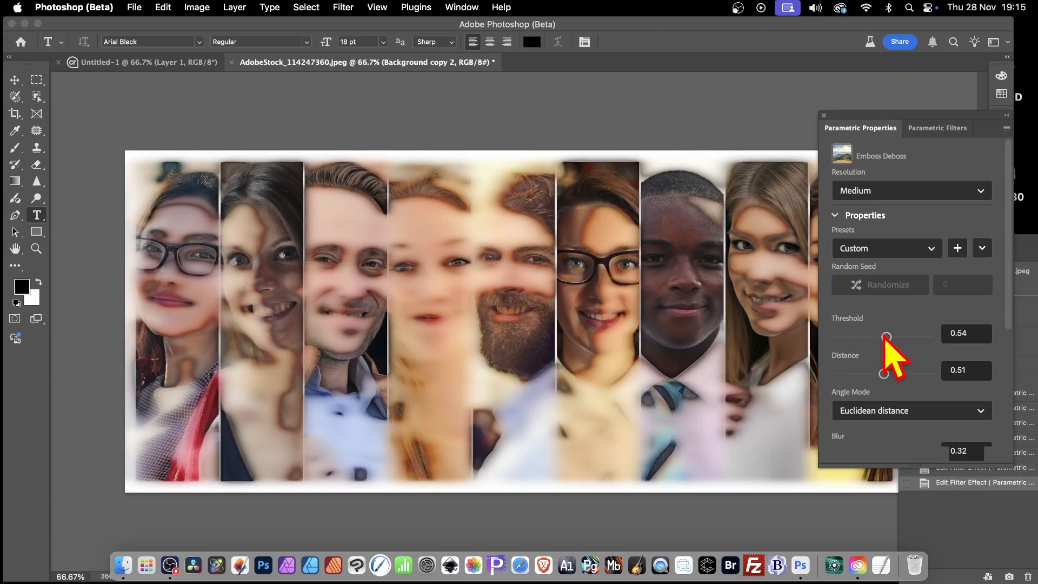
{"action": "left_click_drag", "start_coordinate": [886, 338], "coordinate": [928, 337]}
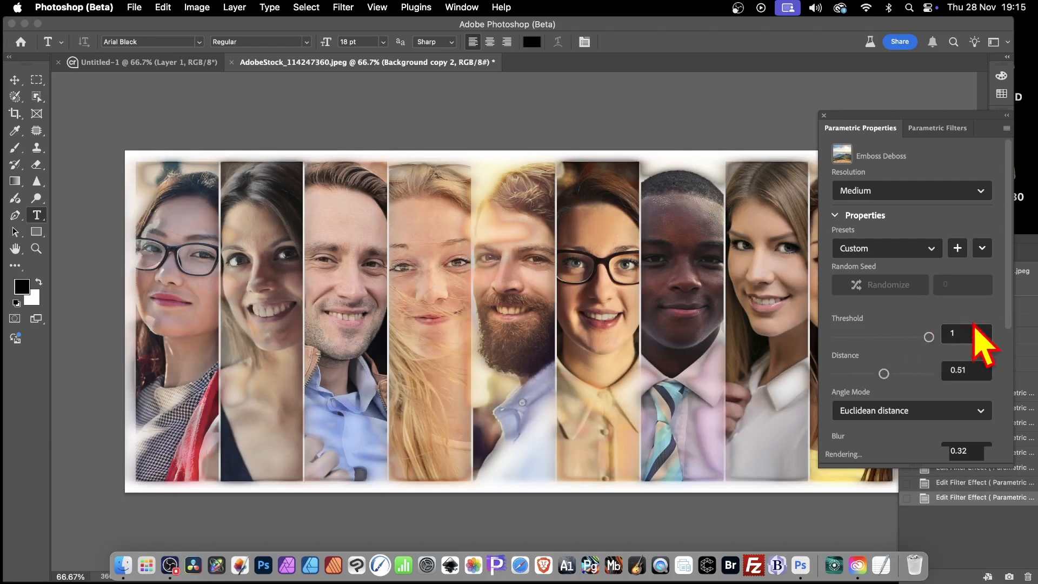
- Try a threshold of 12 on the filter, and reduce it to 0.4
{"action": "left_click", "coordinate": [946, 332]}
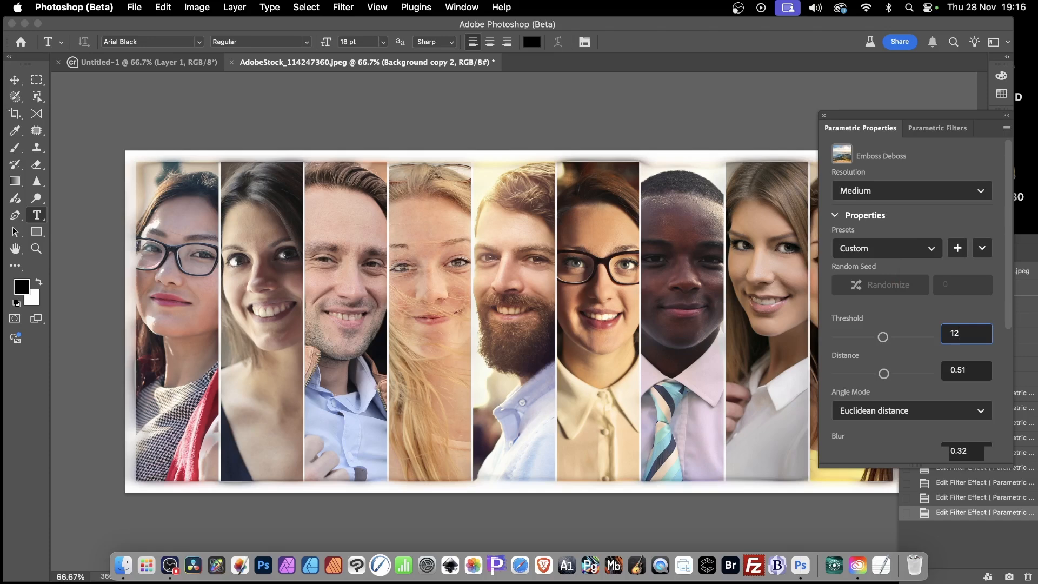
{"action": "key", "text": "Tab"}
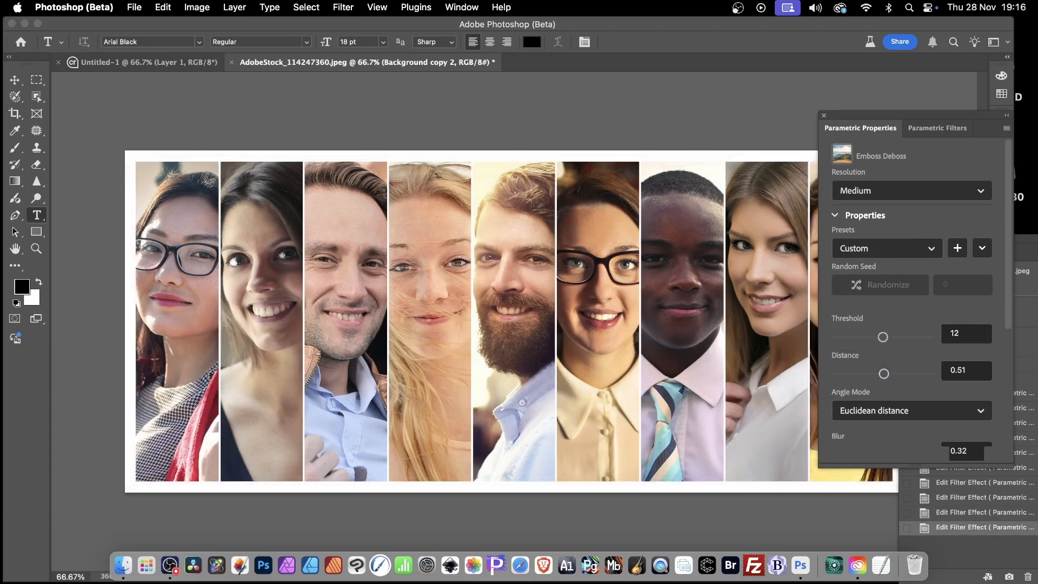
{"action": "left_click_drag", "start_coordinate": [882, 337], "coordinate": [838, 336]}
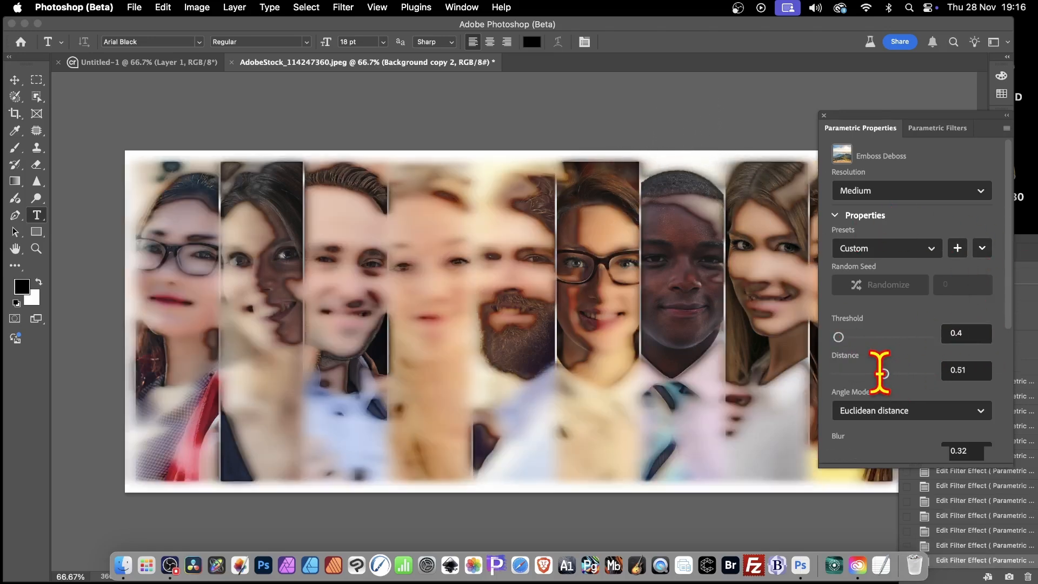
- Try filter distance values of 0.08, 0.63, 0.76, 0.92 and 1
{"action": "left_click_drag", "start_coordinate": [883, 373], "coordinate": [844, 373]}
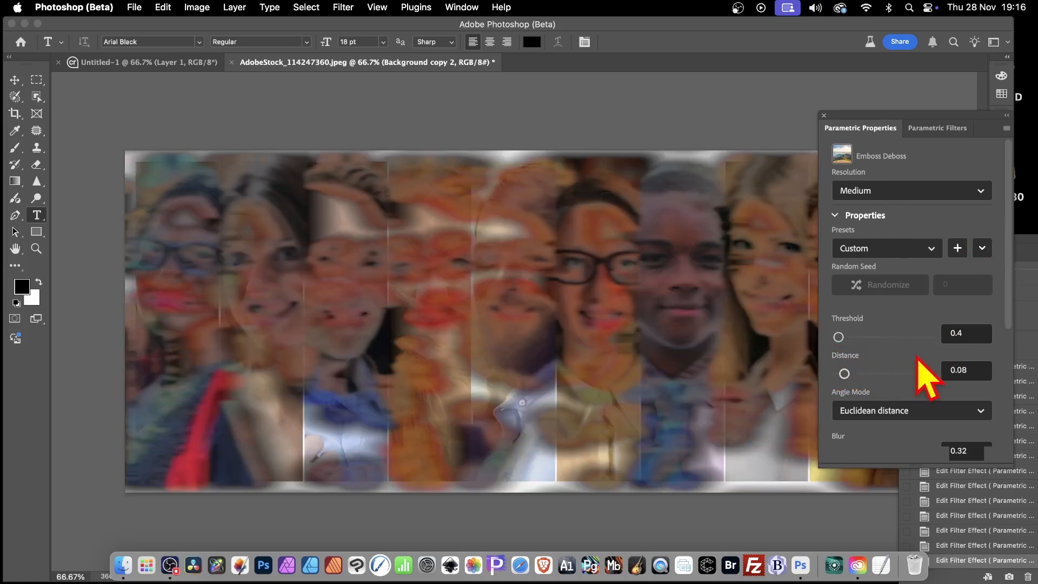
{"action": "left_click_drag", "start_coordinate": [844, 372], "coordinate": [894, 374]}
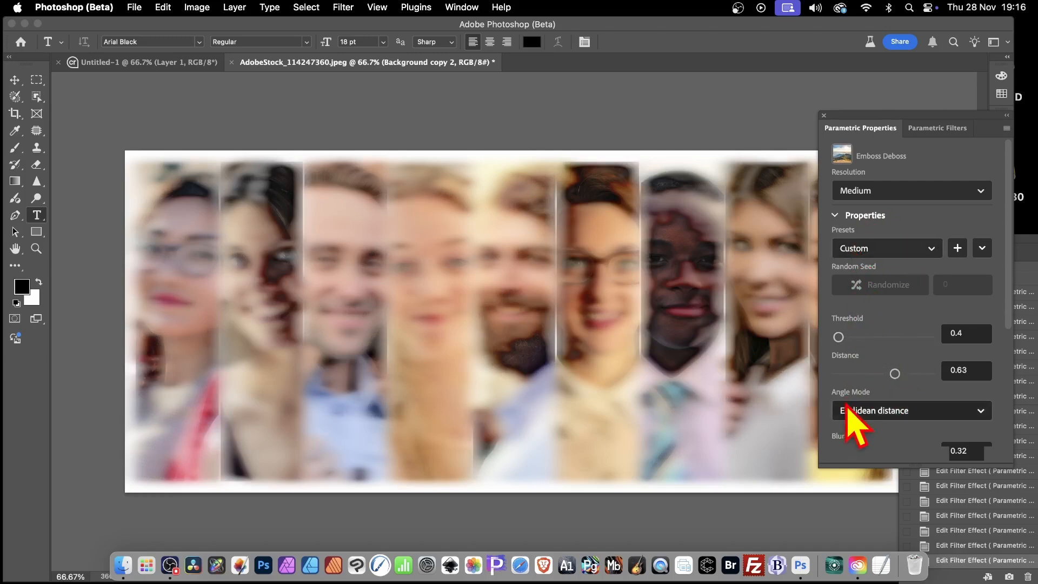
{"action": "left_click_drag", "start_coordinate": [895, 374], "coordinate": [902, 373]}
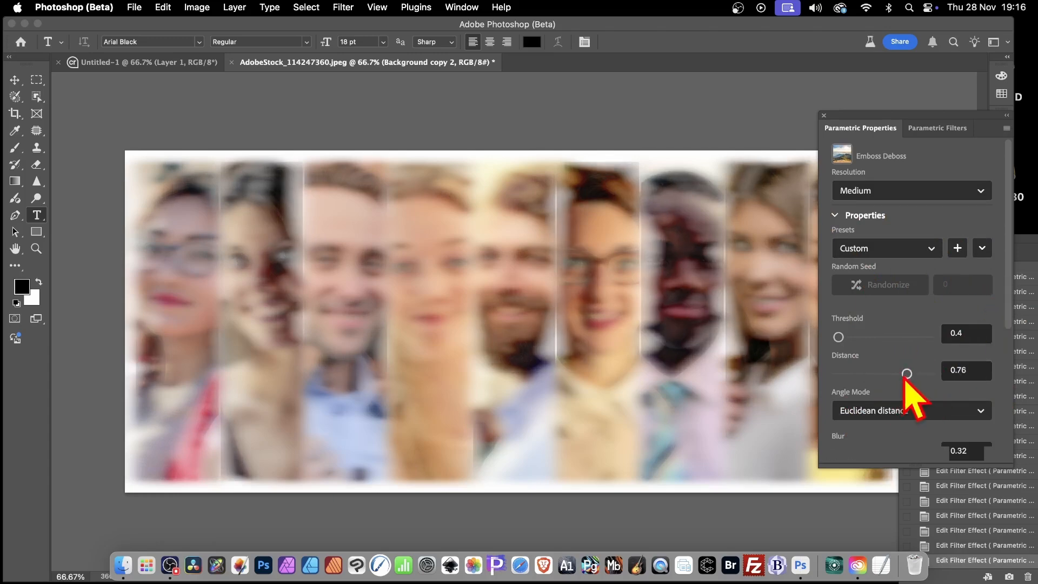
{"action": "left_click_drag", "start_coordinate": [903, 375], "coordinate": [920, 372]}
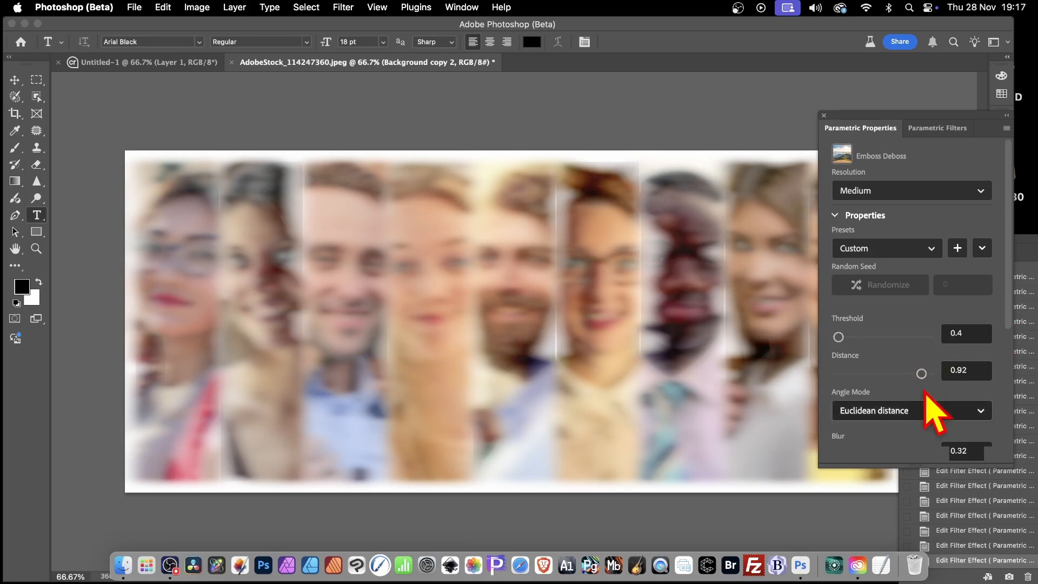
{"action": "left_click_drag", "start_coordinate": [922, 373], "coordinate": [1029, 400]}
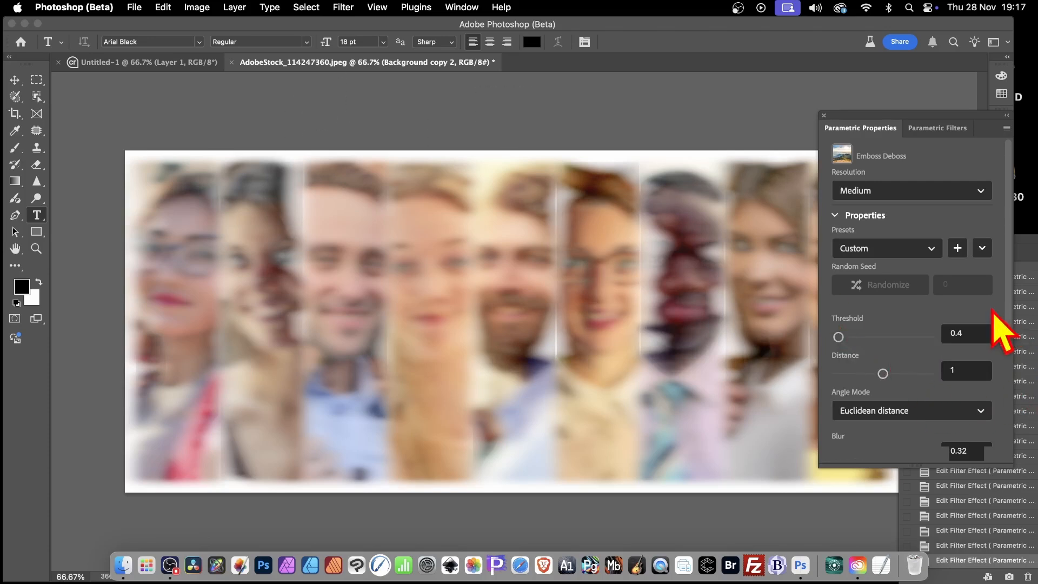
- Enter a filter distance of 3 and increase it to 6
{"action": "left_click", "coordinate": [956, 370]}
{"action": "type", "text": "3"}
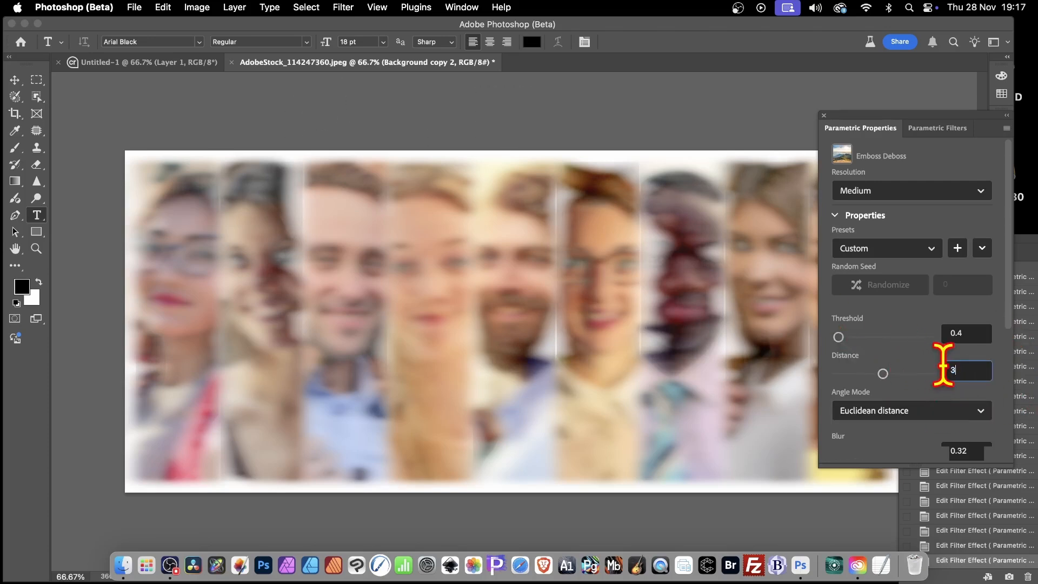
{"action": "key", "text": "Tab"}
{"action": "left_click_drag", "start_coordinate": [882, 373], "coordinate": [982, 366]}
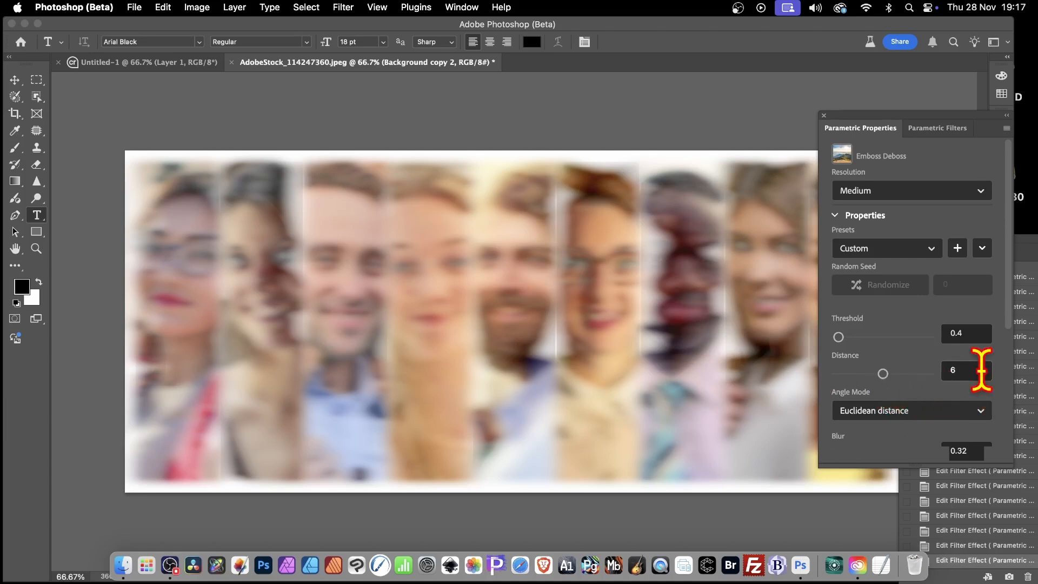
- Try the Manhattan distance angle mode, and switch the filter to Chebyshev distance
{"action": "left_click", "coordinate": [875, 412]}
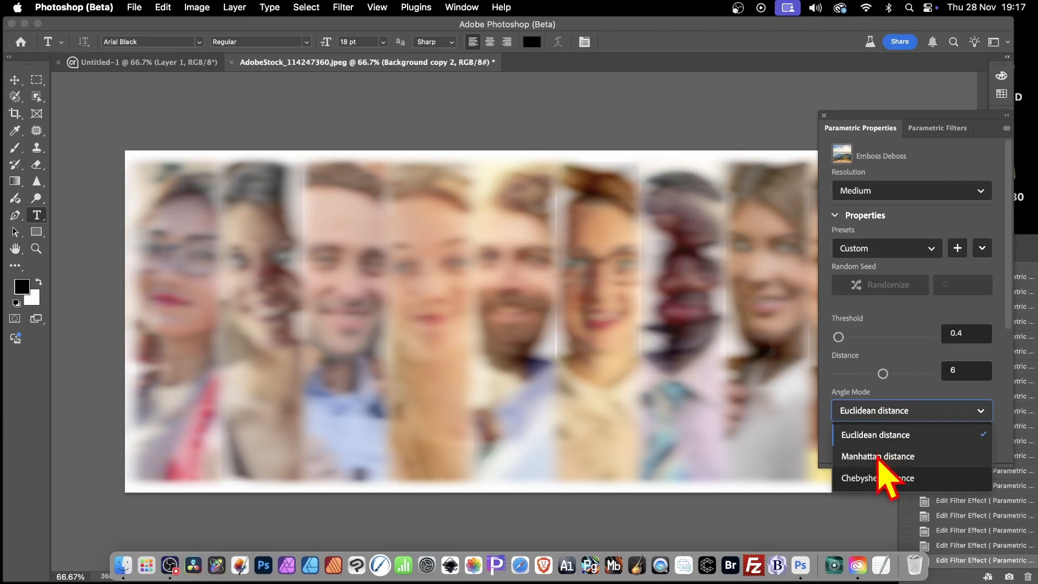
{"action": "left_click", "coordinate": [877, 457]}
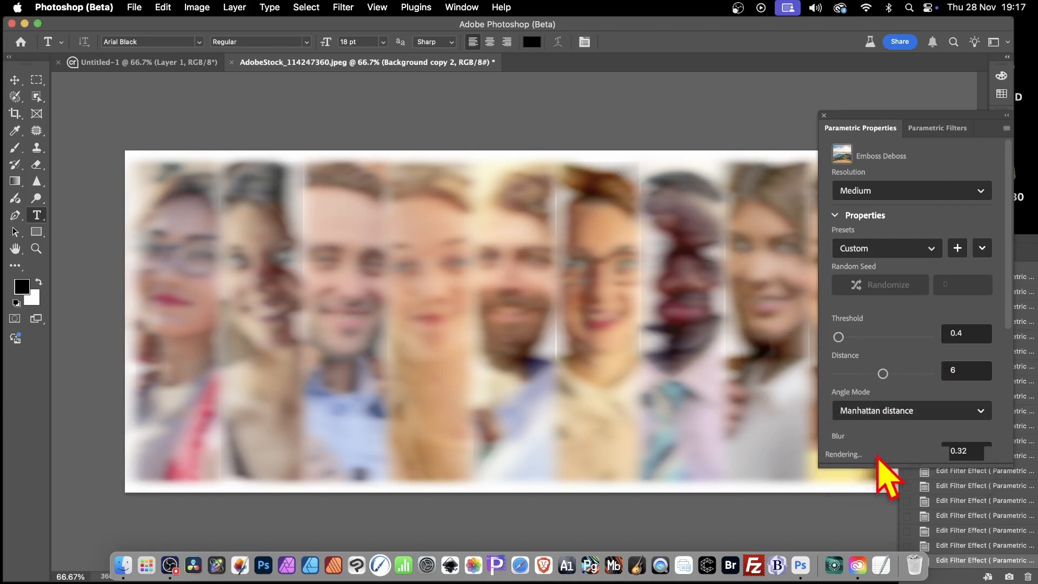
{"action": "left_click", "coordinate": [908, 414]}
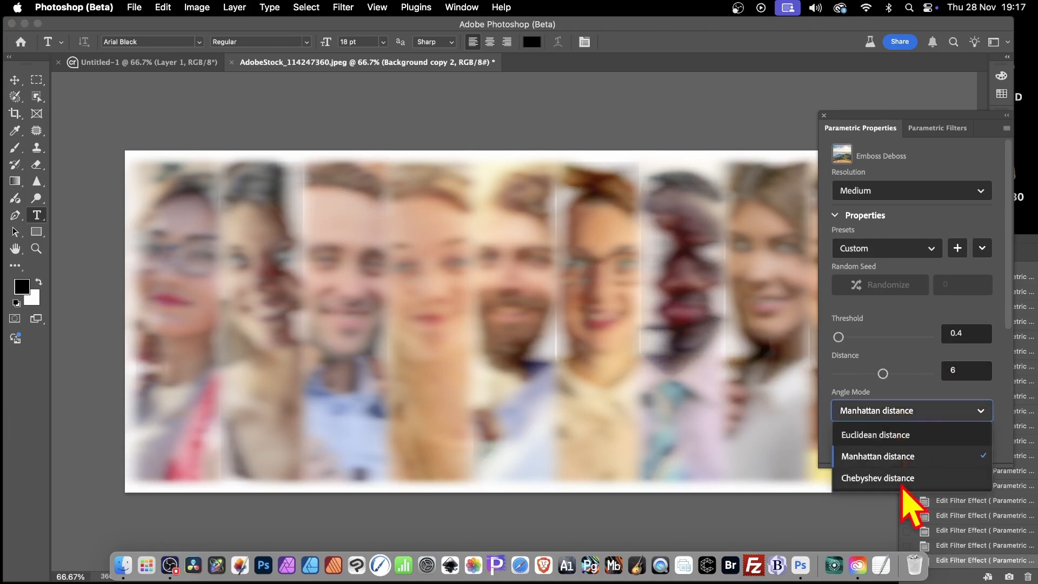
{"action": "left_click", "coordinate": [904, 478]}
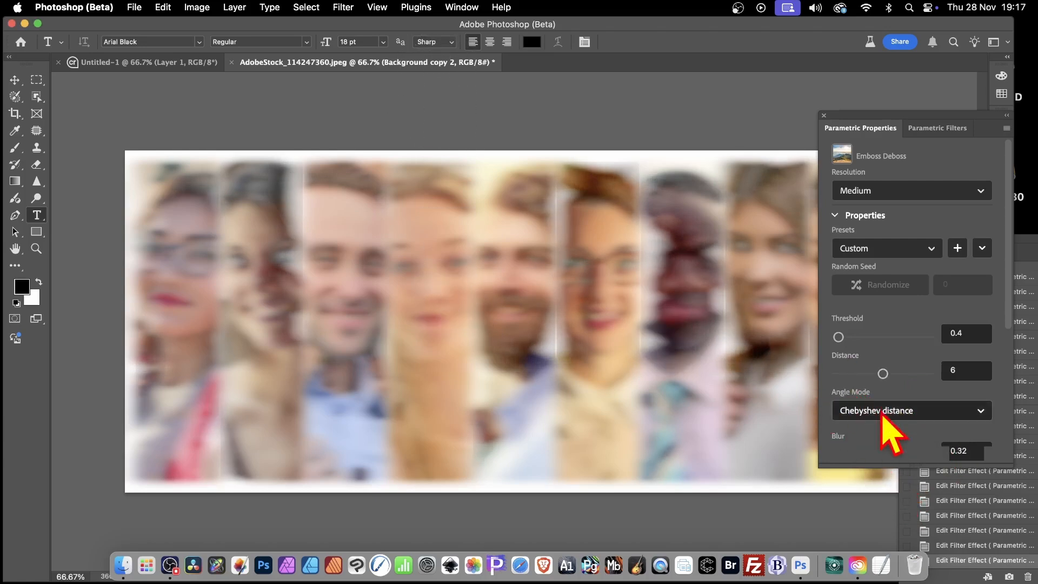
- Try filter blur values of 0.18 and 0.14, and set the blur to 0.4
{"action": "scroll", "coordinate": [883, 418], "scroll_direction": "down", "scroll_amount": 3}
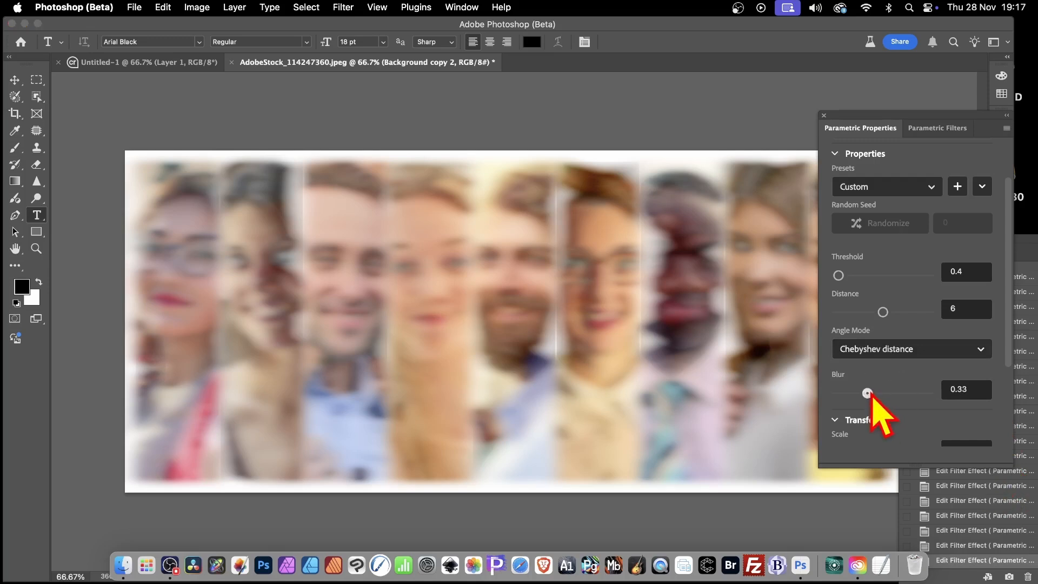
{"action": "mouse_move", "coordinate": [870, 395]}
{"action": "left_mouse_down"}
{"action": "mouse_move", "coordinate": [904, 396]}
{"action": "mouse_move", "coordinate": [853, 393]}
{"action": "left_mouse_up"}
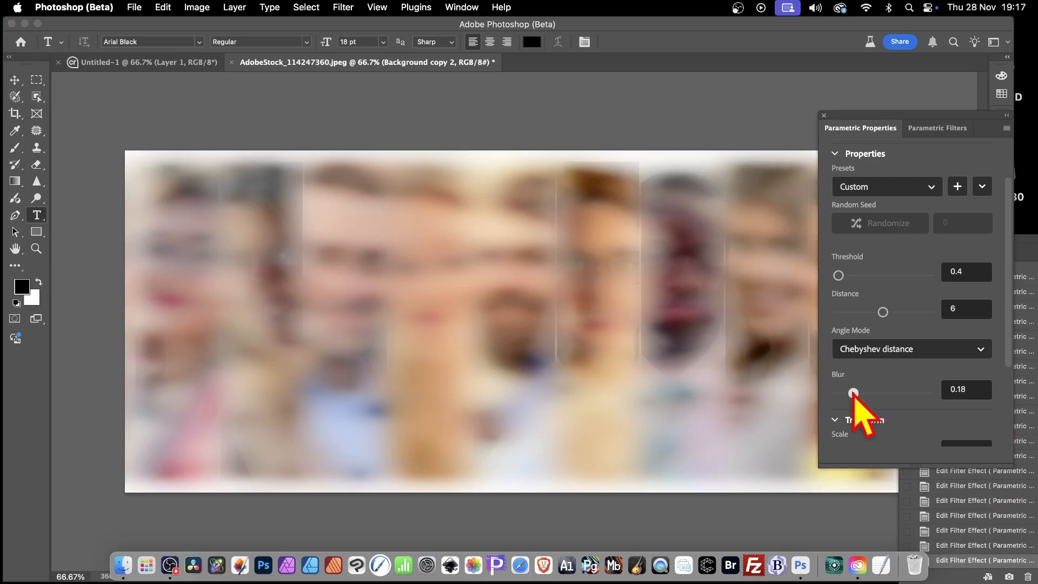
{"action": "left_click_drag", "start_coordinate": [853, 394], "coordinate": [849, 394]}
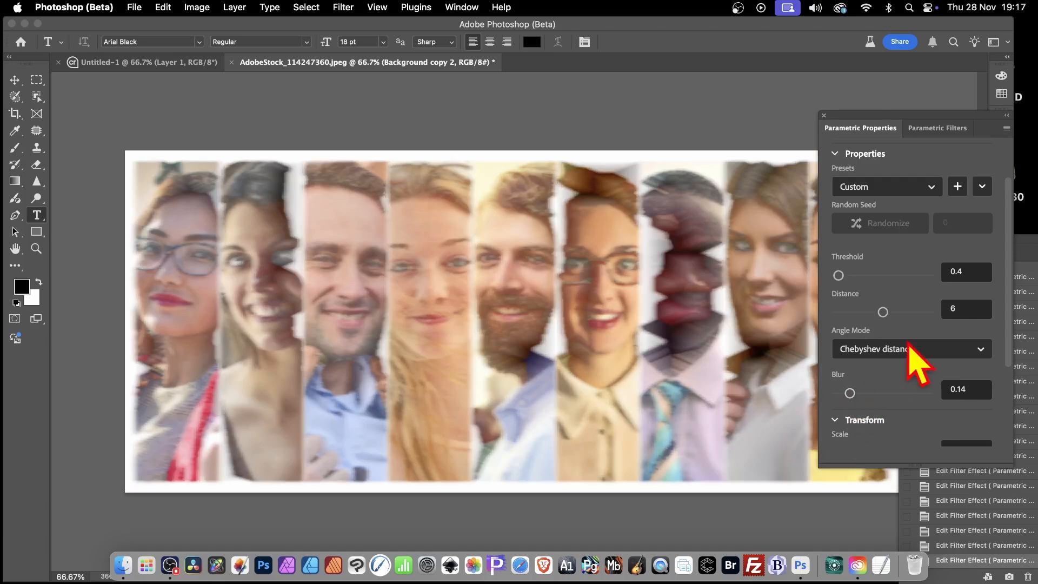
{"action": "left_click", "coordinate": [873, 393]}
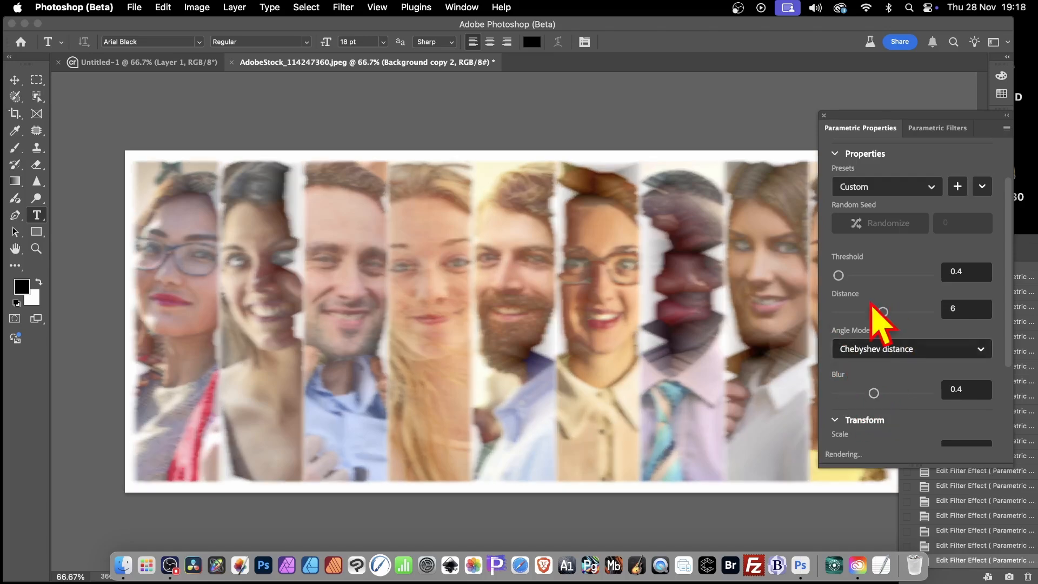
- Set the filter's distance to 2.5 and lower its threshold to 0.18
{"action": "left_click_drag", "start_coordinate": [882, 312], "coordinate": [853, 311]}
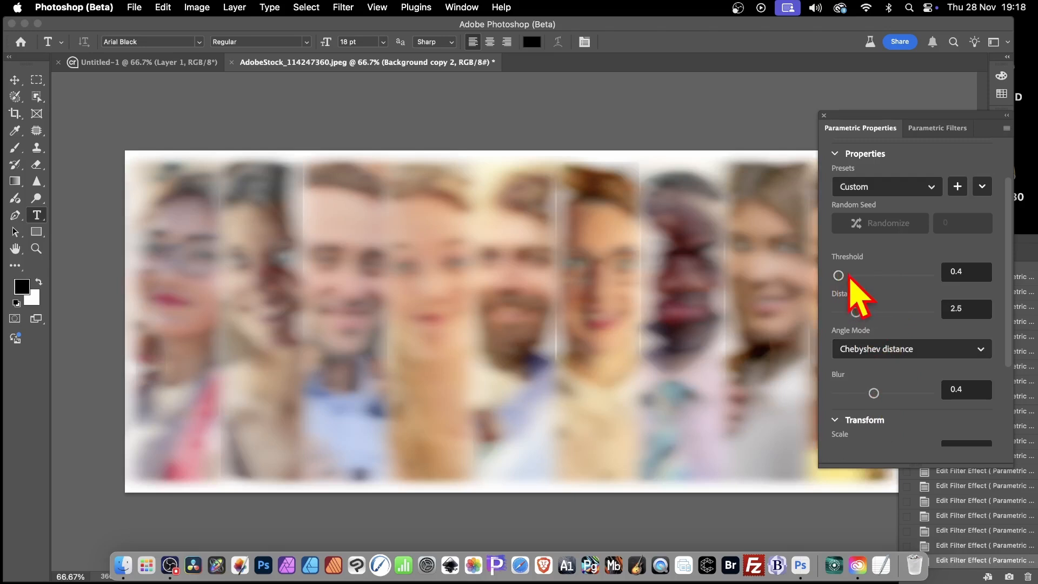
{"action": "mouse_move", "coordinate": [843, 276]}
{"action": "left_mouse_down"}
{"action": "mouse_move", "coordinate": [870, 275]}
{"action": "mouse_move", "coordinate": [841, 276]}
{"action": "left_mouse_up"}
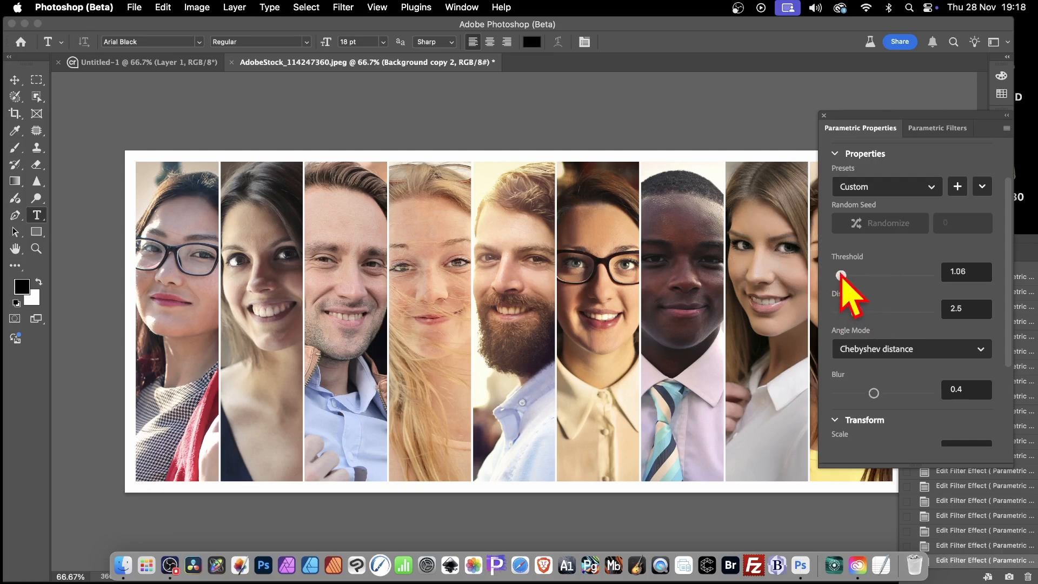
{"action": "left_click_drag", "start_coordinate": [841, 275], "coordinate": [835, 274]}
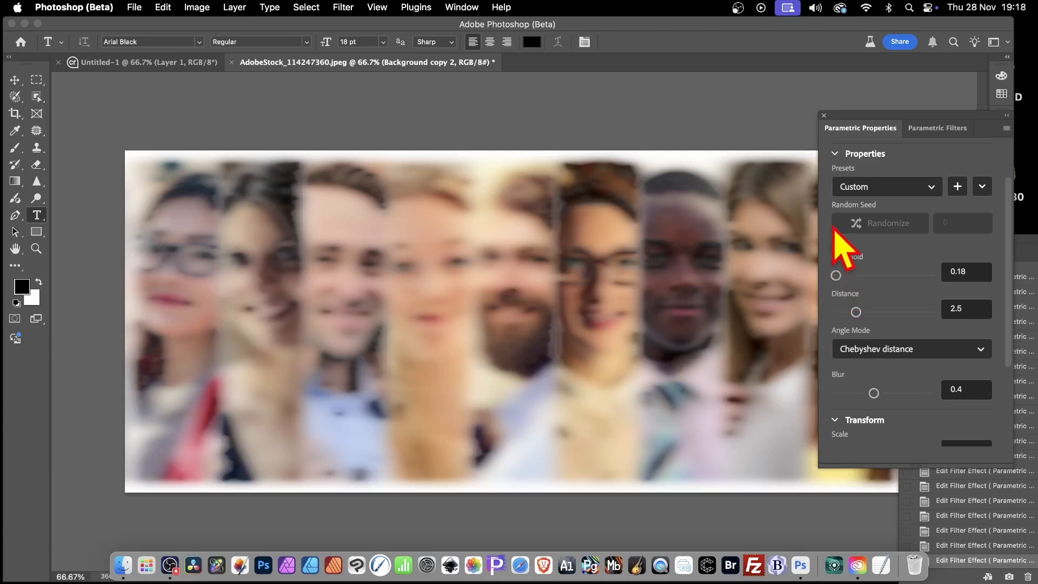
- Rearrange the workspace so the Layers list and filter properties are both accessible, and close the History
{"action": "left_click_drag", "start_coordinate": [910, 117], "coordinate": [756, 199]}
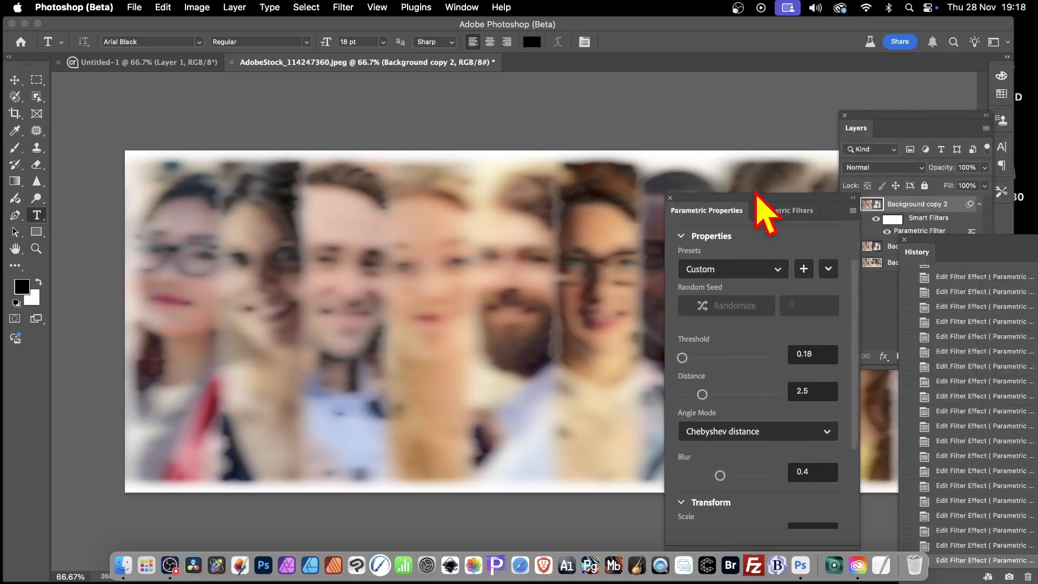
{"action": "left_click", "coordinate": [917, 116]}
{"action": "left_click_drag", "start_coordinate": [917, 117], "coordinate": [800, 85]}
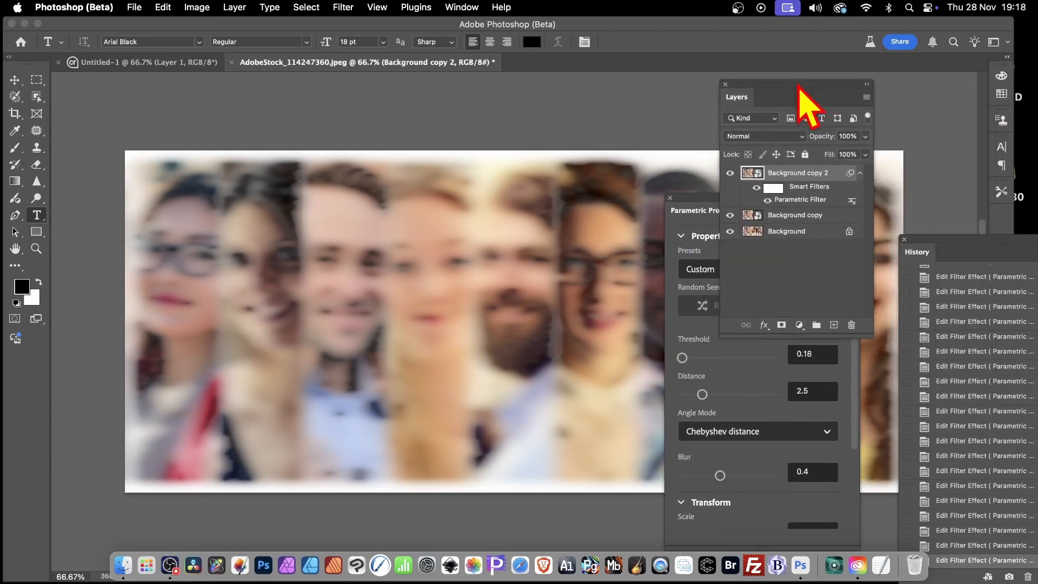
{"action": "left_click", "coordinate": [904, 240]}
{"action": "left_click_drag", "start_coordinate": [785, 92], "coordinate": [835, 93]}
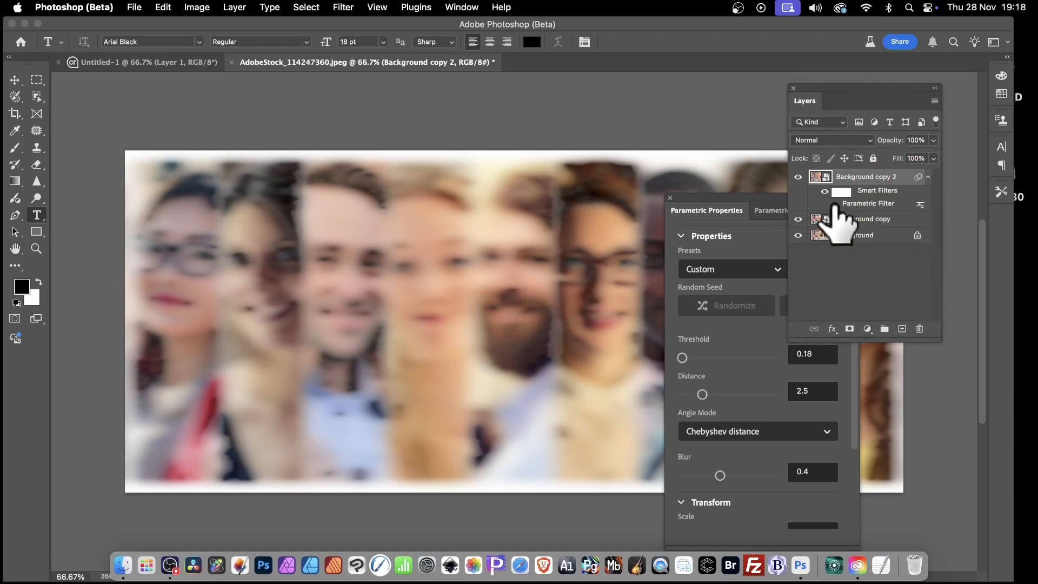
{"action": "left_click", "coordinate": [835, 203]}
{"action": "left_click_drag", "start_coordinate": [724, 200], "coordinate": [725, 273]}
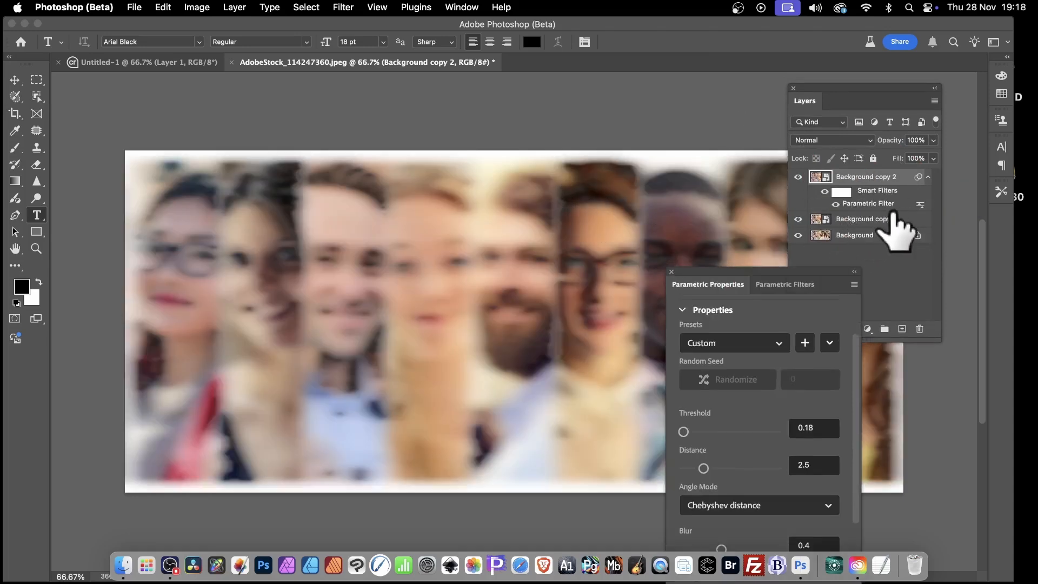
- Duplicate the Parametric Filter on the Background copy 2 layer and set the filter's threshold to 3.28
{"action": "left_click_drag", "start_coordinate": [871, 205], "coordinate": [844, 190]}
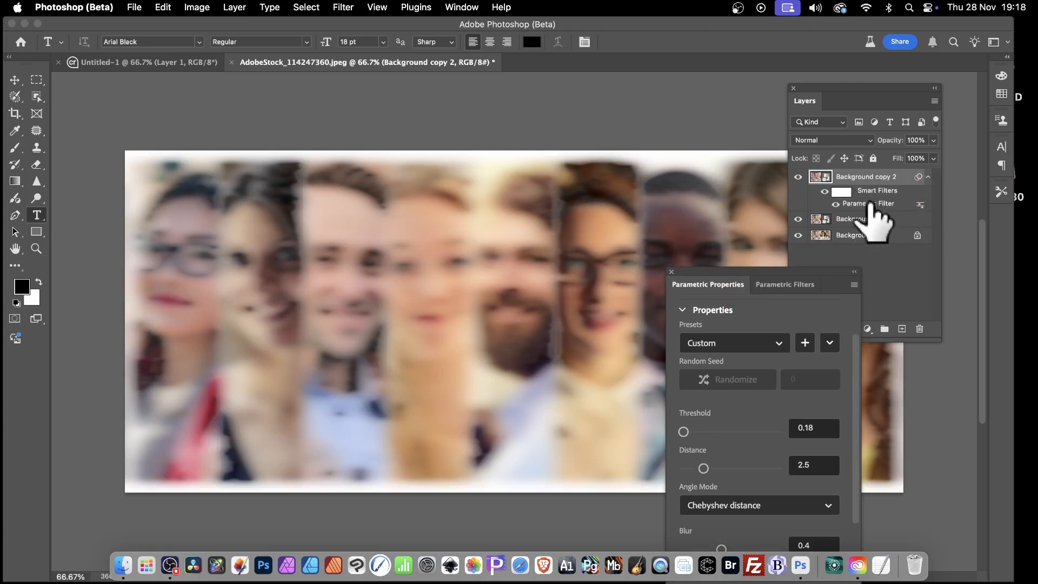
{"action": "left_click", "coordinate": [872, 204]}
{"action": "left_click_drag", "start_coordinate": [875, 203], "coordinate": [871, 198]}
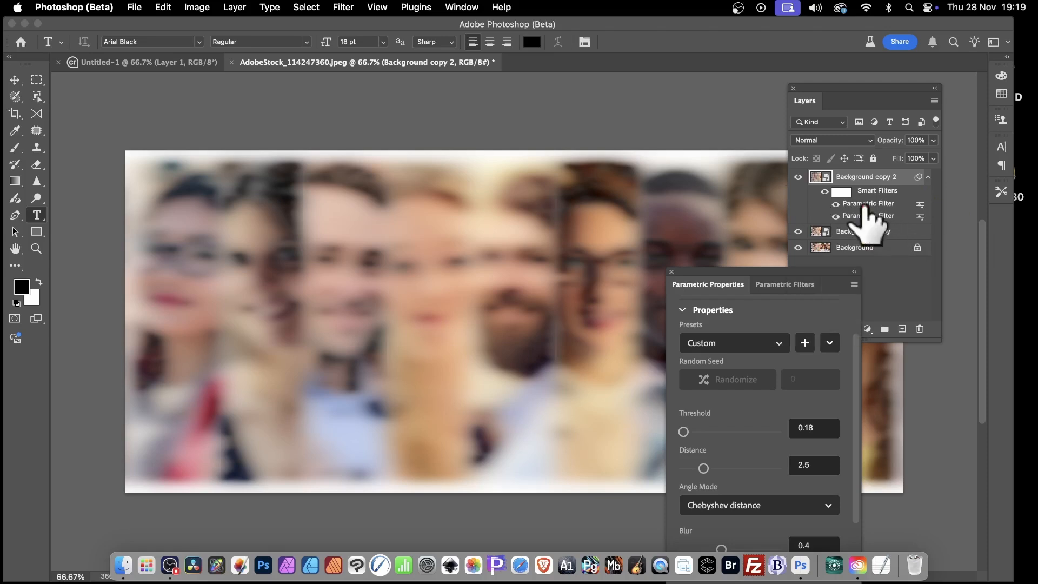
{"action": "left_click_drag", "start_coordinate": [778, 273], "coordinate": [662, 214]}
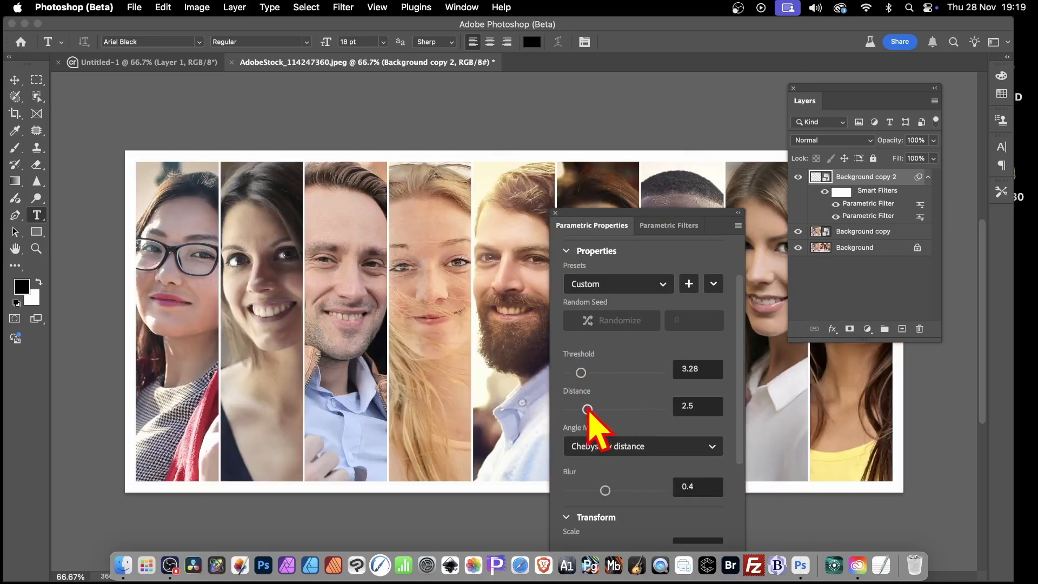
- Set the duplicated filter's threshold to 0.77, distance to 3.84 and blur to 0.06
{"action": "left_click_drag", "start_coordinate": [587, 409], "coordinate": [609, 409]}
{"action": "left_click_drag", "start_coordinate": [579, 373], "coordinate": [571, 372]}
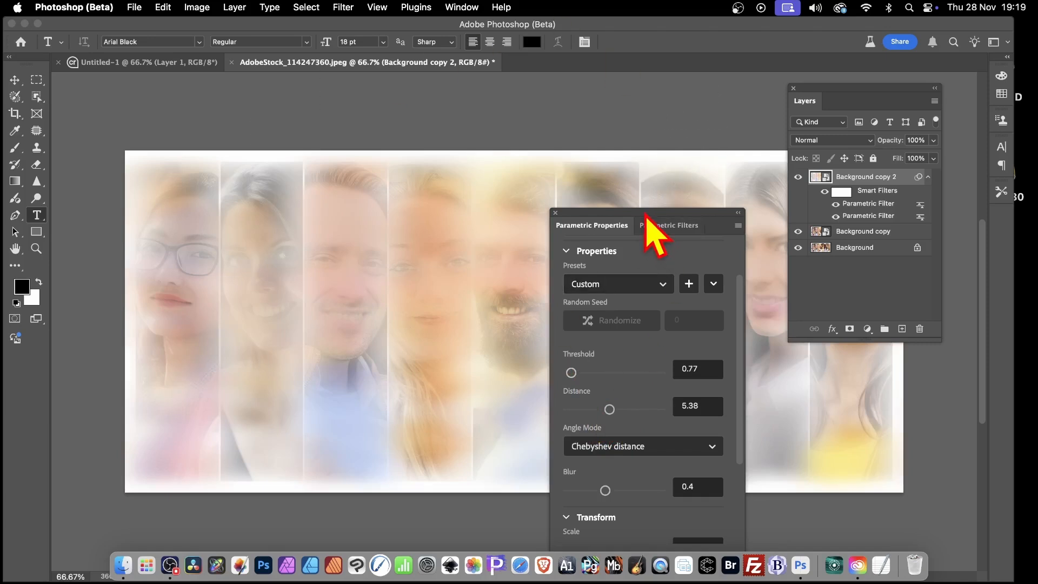
{"action": "left_click_drag", "start_coordinate": [645, 217], "coordinate": [746, 268]}
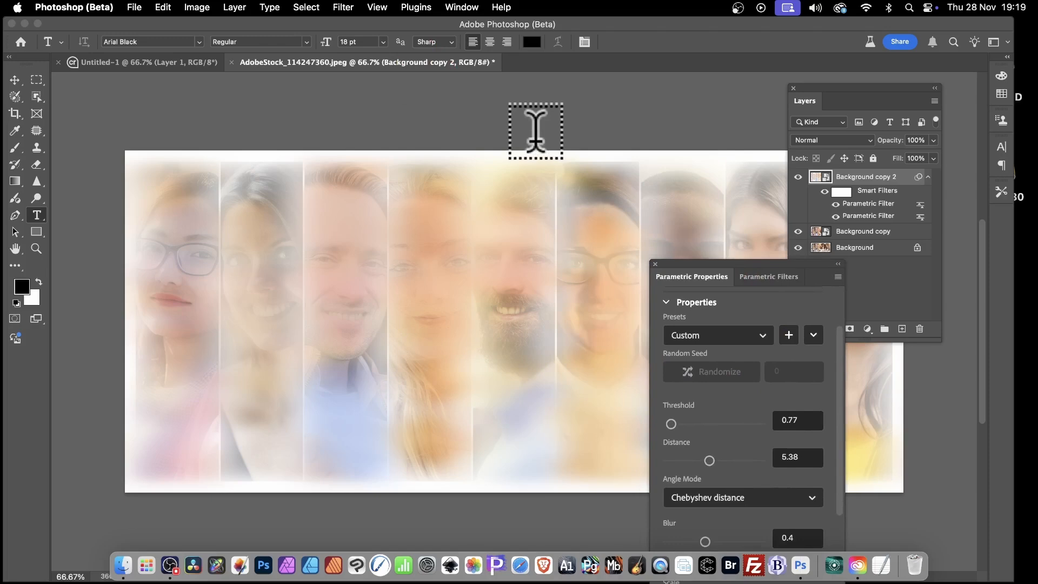
{"action": "left_click_drag", "start_coordinate": [709, 460], "coordinate": [697, 461]}
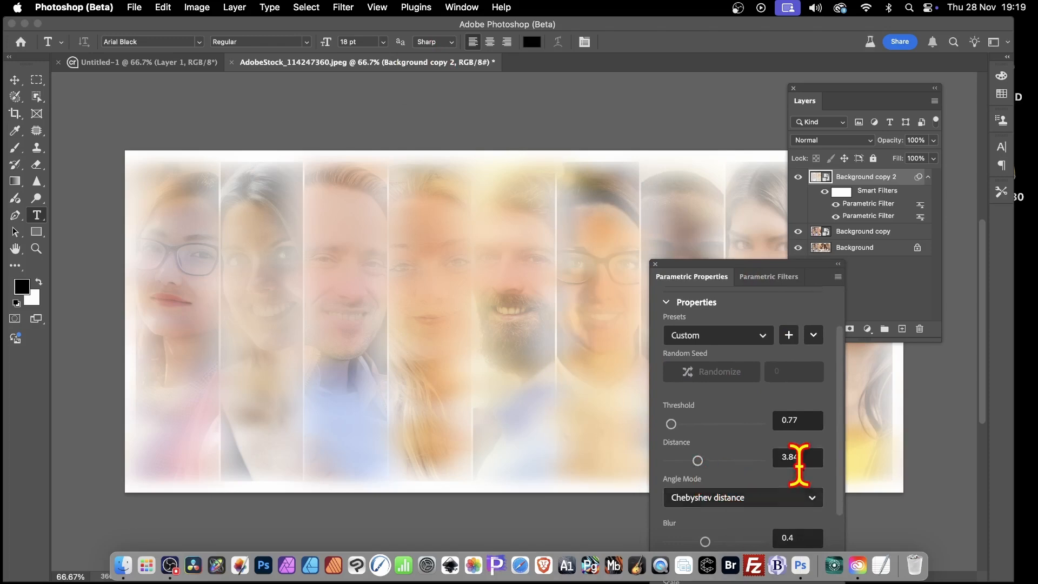
{"action": "scroll", "coordinate": [794, 465], "scroll_direction": "down", "scroll_amount": 1}
{"action": "left_click_drag", "start_coordinate": [711, 529], "coordinate": [674, 527]}
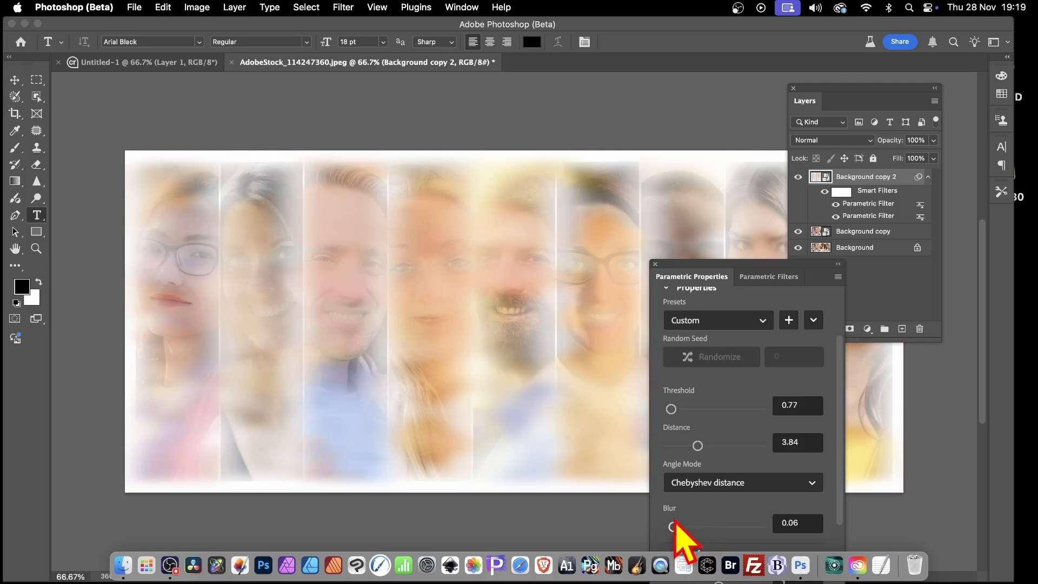
- Try the Darken and Multiply blend modes on the upper Parametric Filter, and set its blend mode to Linear Burn
{"action": "double_click", "coordinate": [920, 211]}
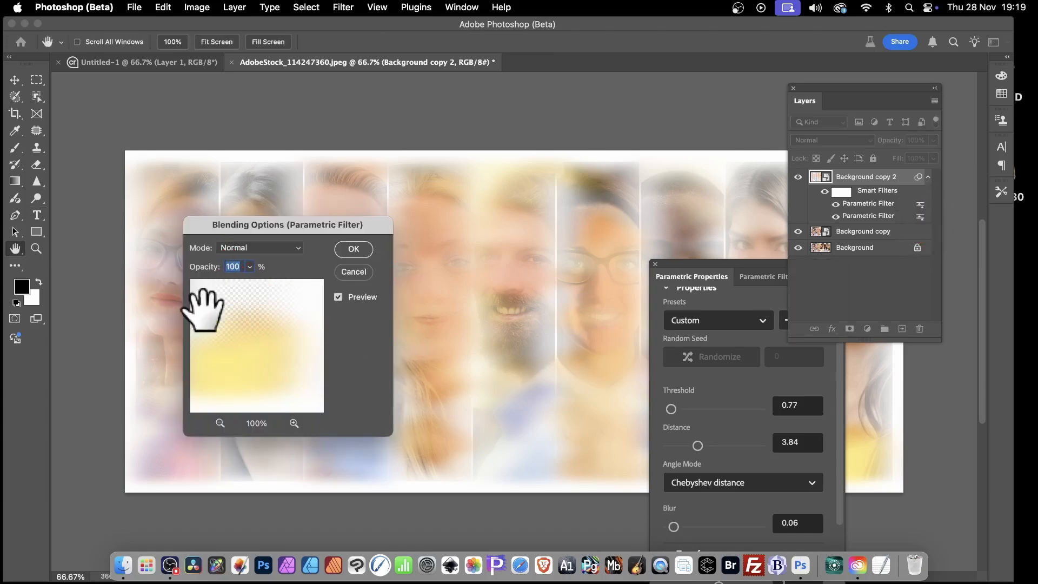
{"action": "left_click", "coordinate": [270, 245]}
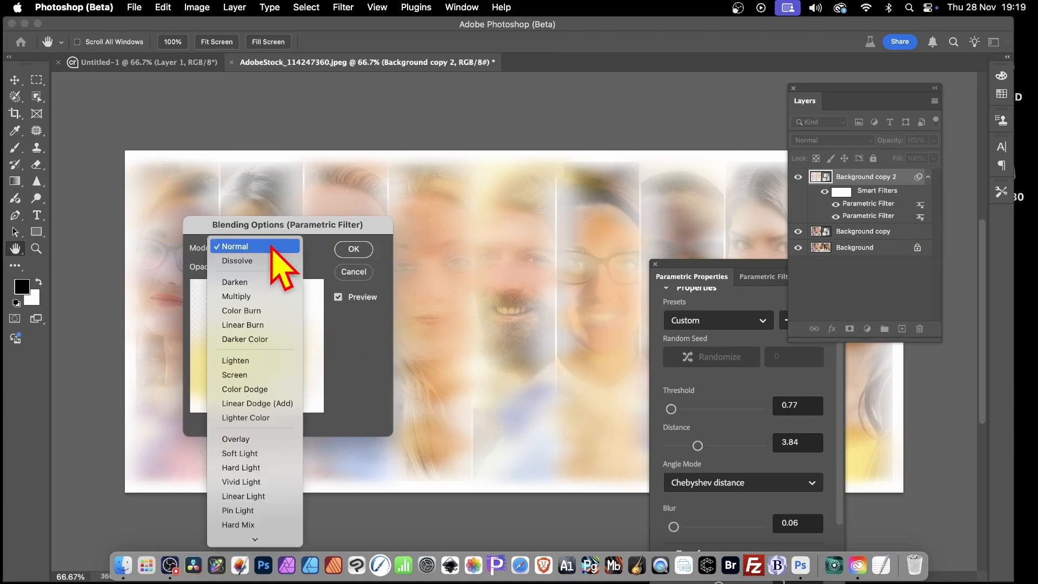
{"action": "left_click", "coordinate": [259, 281]}
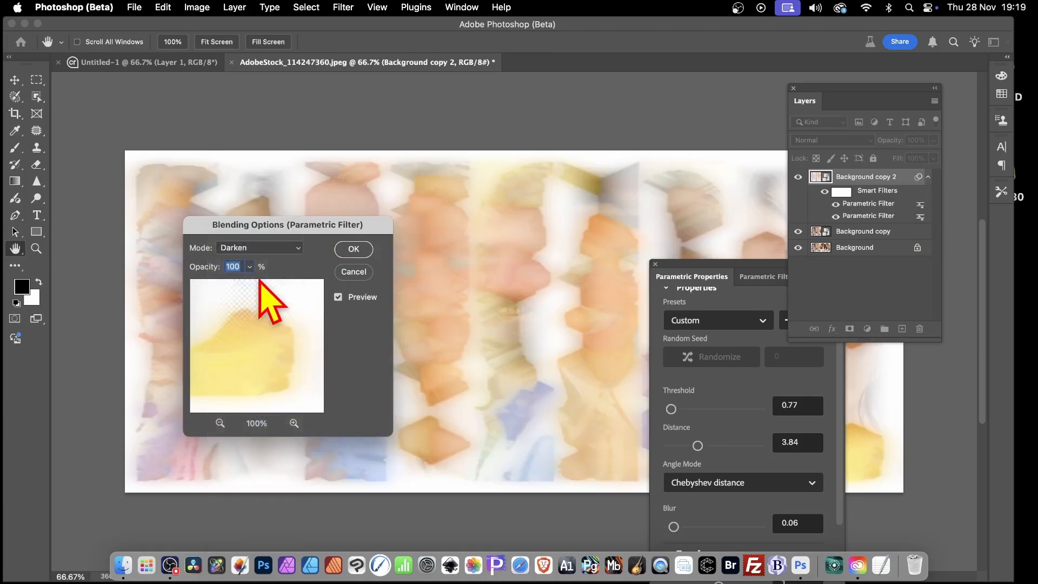
{"action": "left_click_drag", "start_coordinate": [310, 227], "coordinate": [764, 153]}
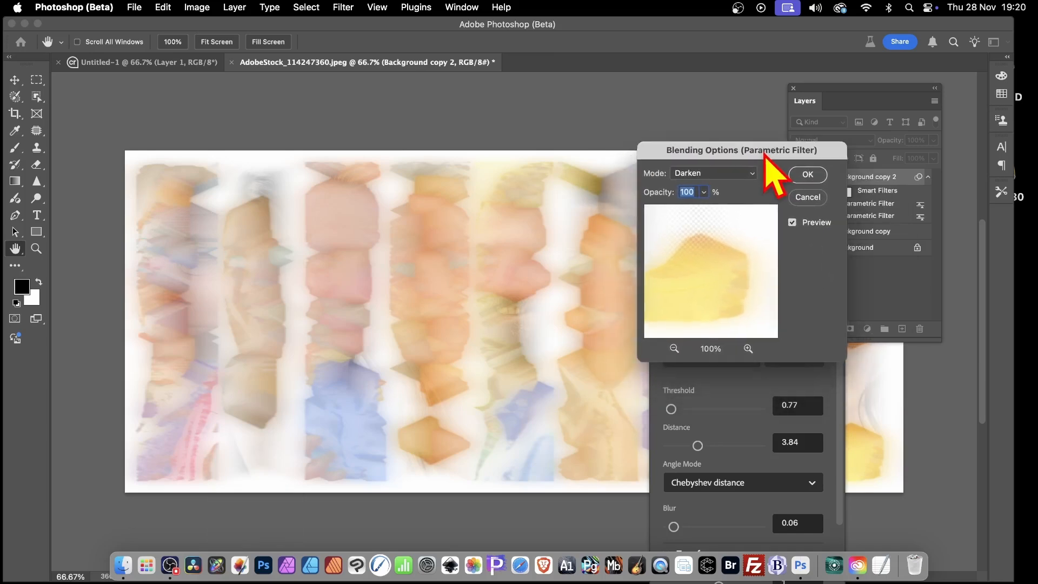
{"action": "left_click", "coordinate": [711, 174]}
{"action": "left_click", "coordinate": [701, 186]}
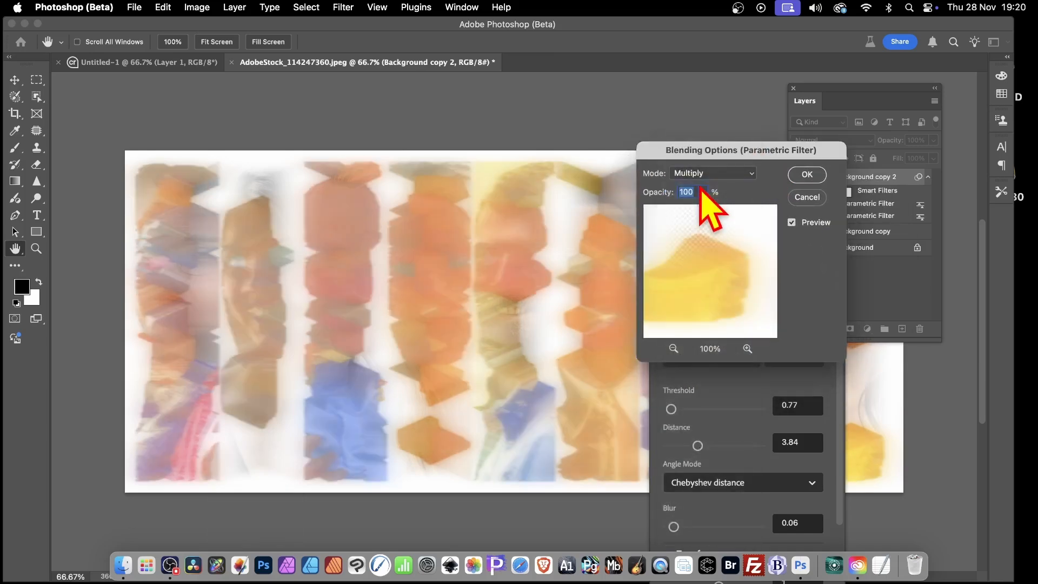
{"action": "left_click", "coordinate": [702, 174]}
{"action": "left_click", "coordinate": [701, 186]}
{"action": "left_click", "coordinate": [705, 174]}
{"action": "left_click", "coordinate": [710, 187]}
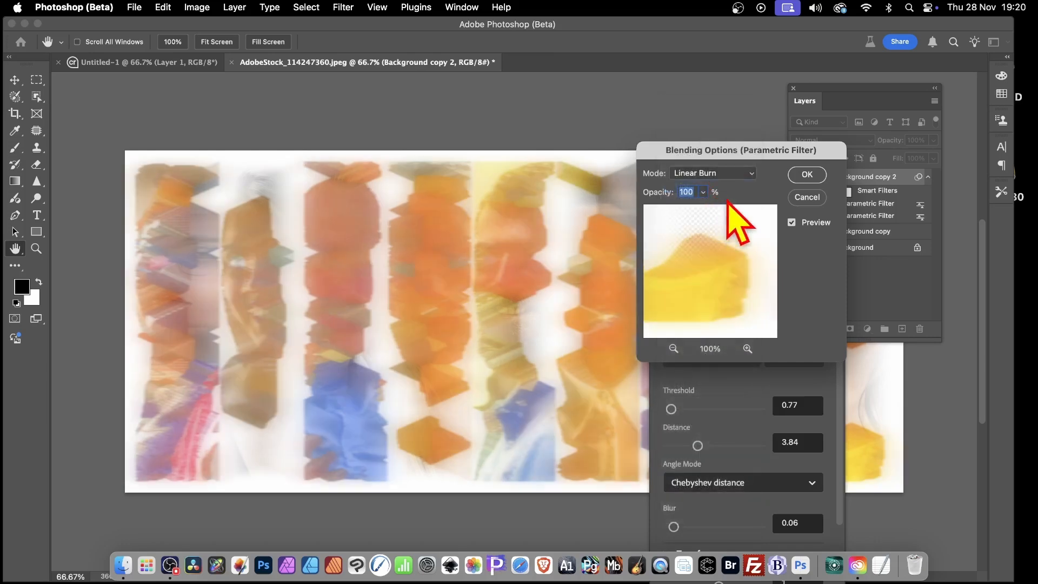
{"action": "left_click", "coordinate": [806, 175]}
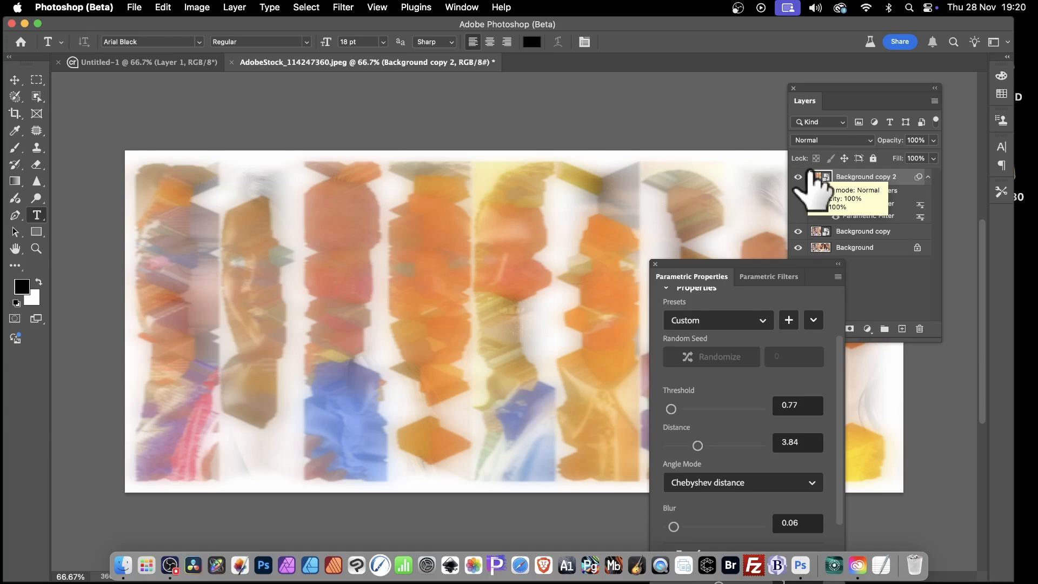
- Lower the filter's distance to 2.18 and set the Background copy 2 layer's blend mode to Linear Burn
{"action": "left_click_drag", "start_coordinate": [697, 445], "coordinate": [684, 446]}
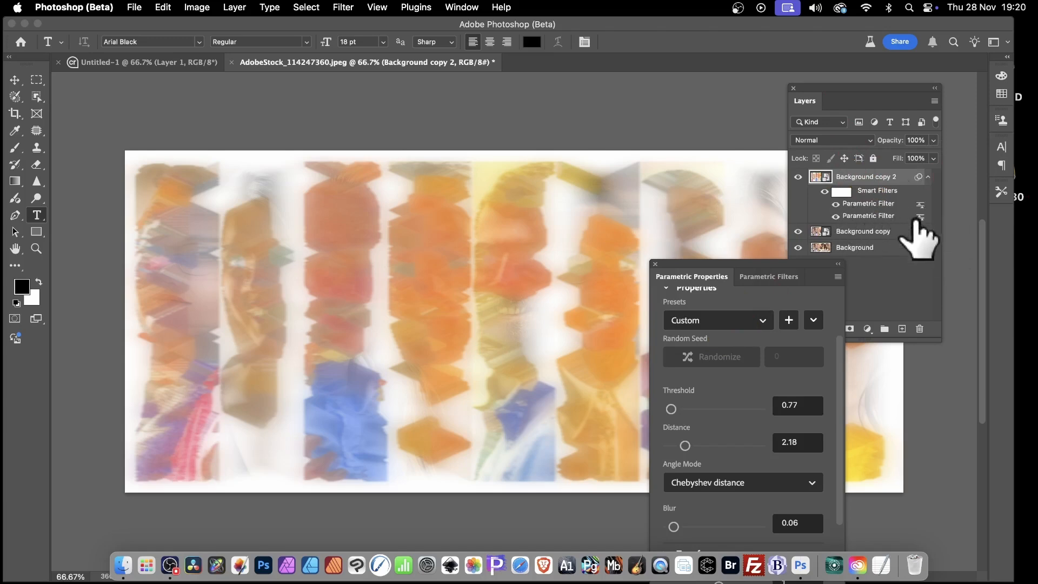
{"action": "left_click", "coordinate": [840, 142]}
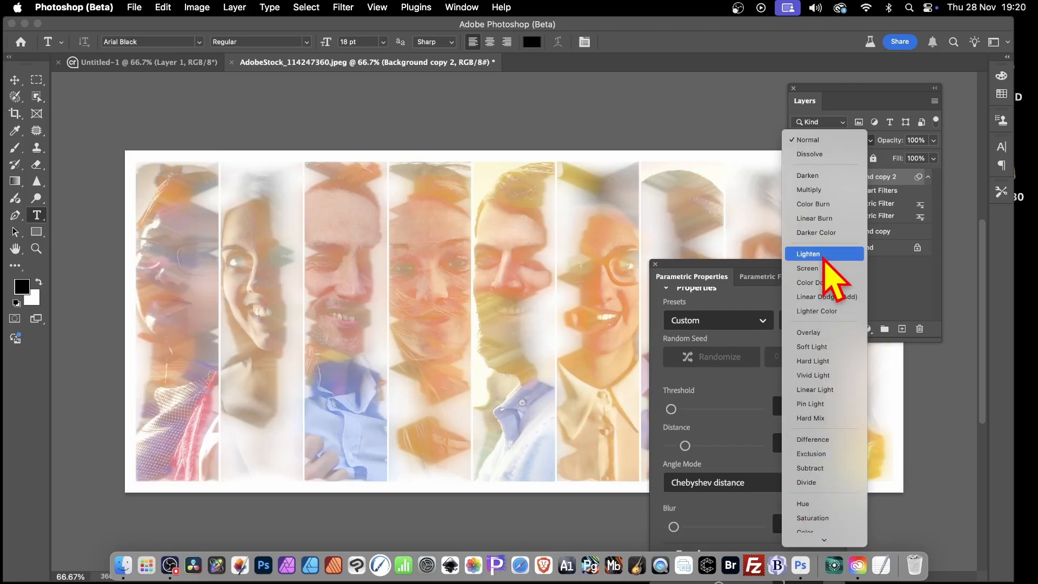
{"action": "left_click", "coordinate": [826, 219]}
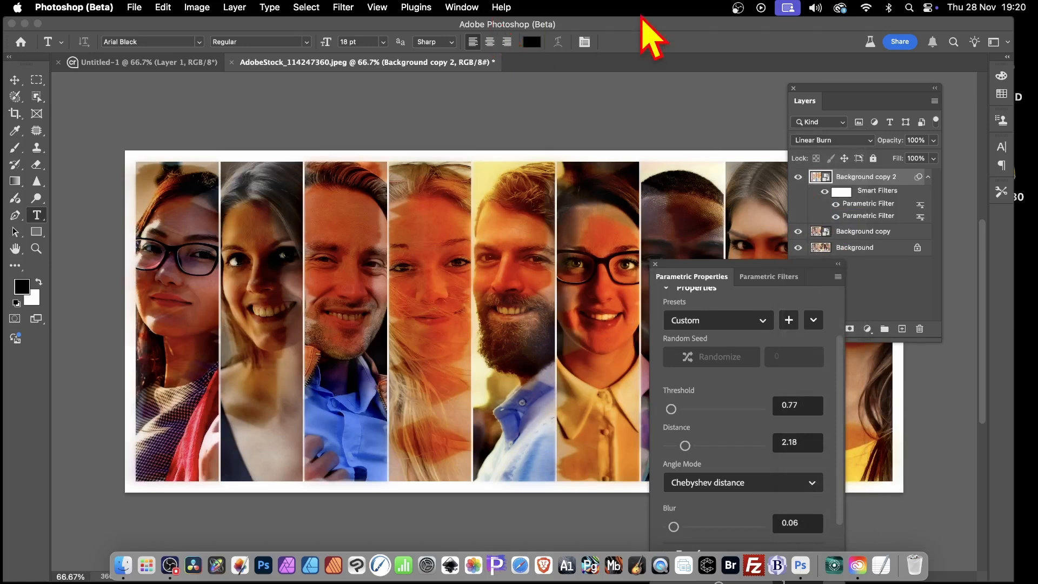
- Duplicate a Parametric Filter on Background copy 2 and set the middle filter's blend mode to Color Dodge
{"action": "left_click", "coordinate": [870, 213]}
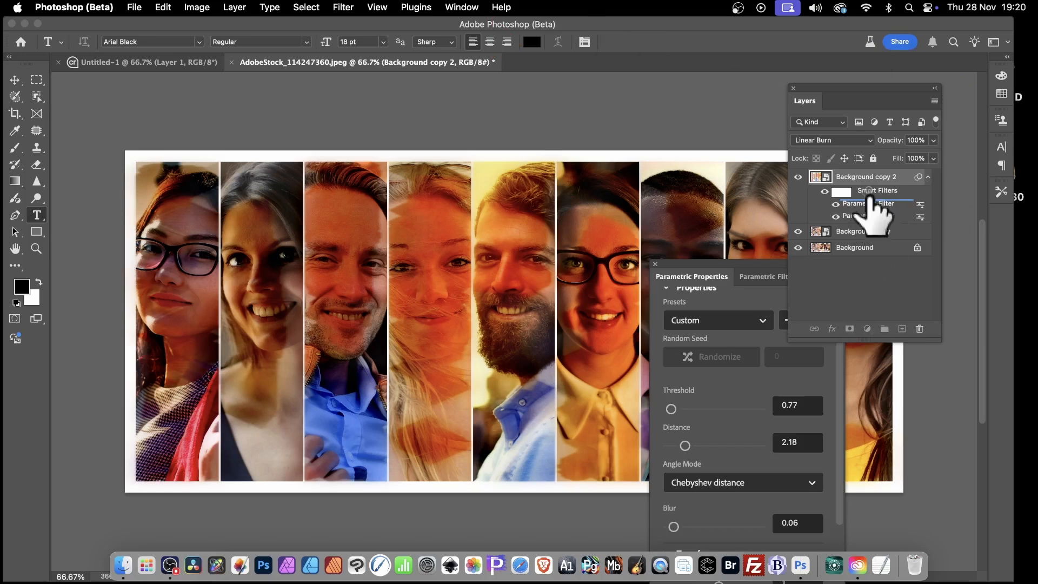
{"action": "key", "text": "ctrl+super+f"}
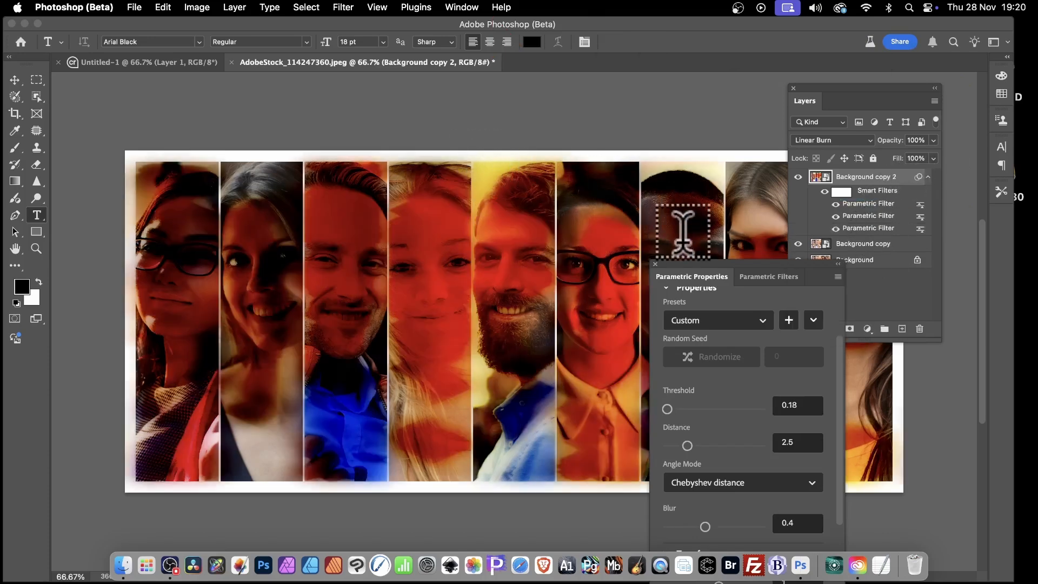
{"action": "double_click", "coordinate": [920, 216]}
{"action": "left_click", "coordinate": [697, 173]}
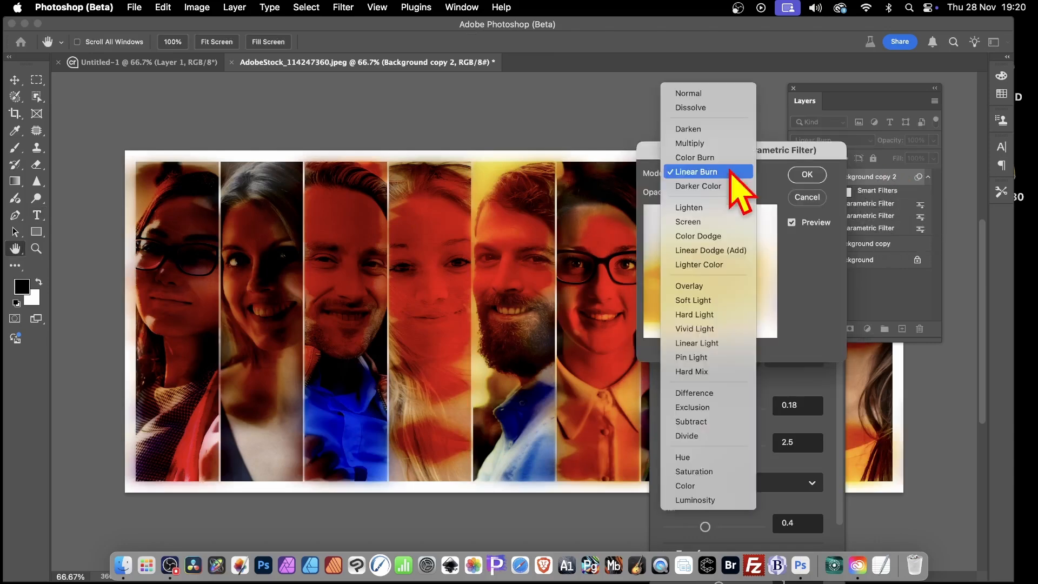
{"action": "left_click", "coordinate": [697, 236]}
{"action": "key", "text": "Return"}
{"action": "key", "text": "t"}
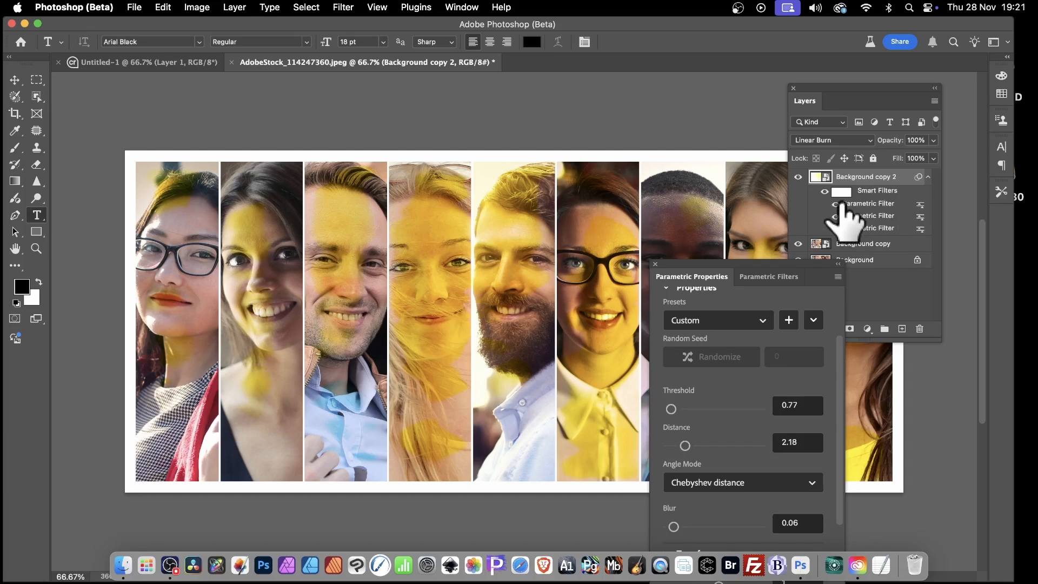
- Hide the two upper Parametric Filters and set the Background copy 2 layer's blend mode to Normal
{"action": "left_click", "coordinate": [835, 216]}
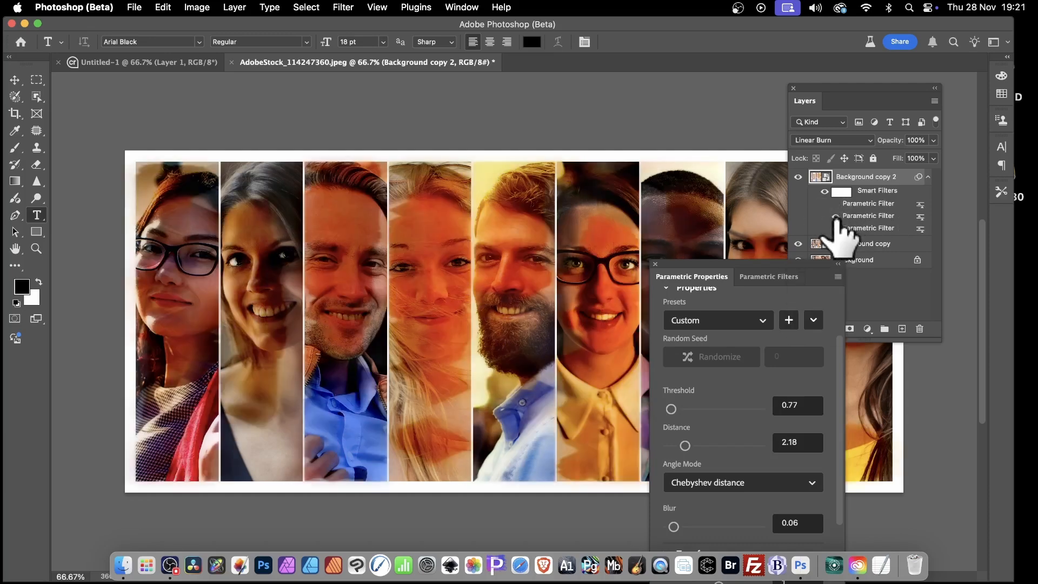
{"action": "left_click", "coordinate": [836, 227]}
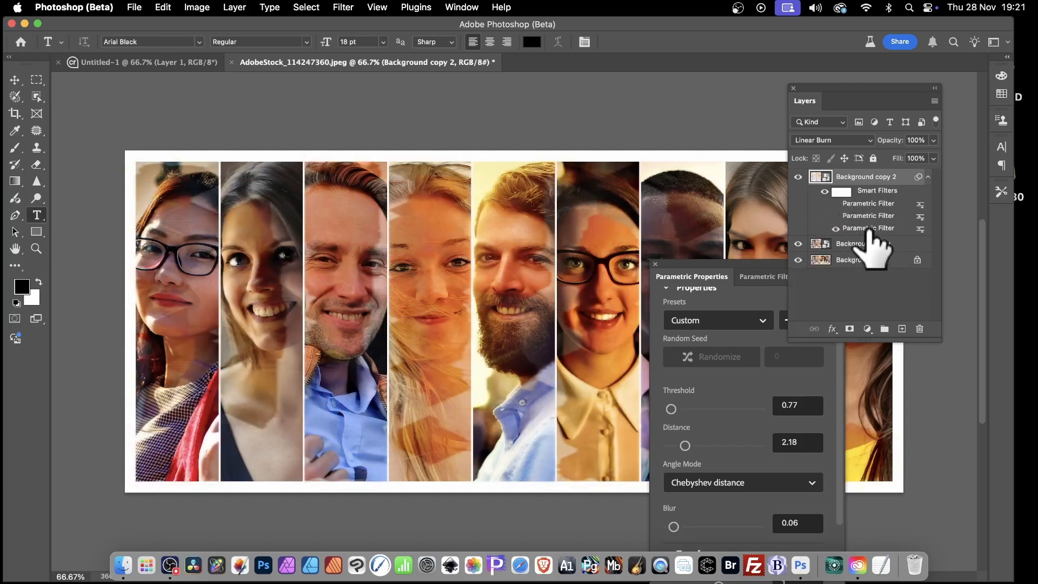
{"action": "left_click", "coordinate": [831, 140]}
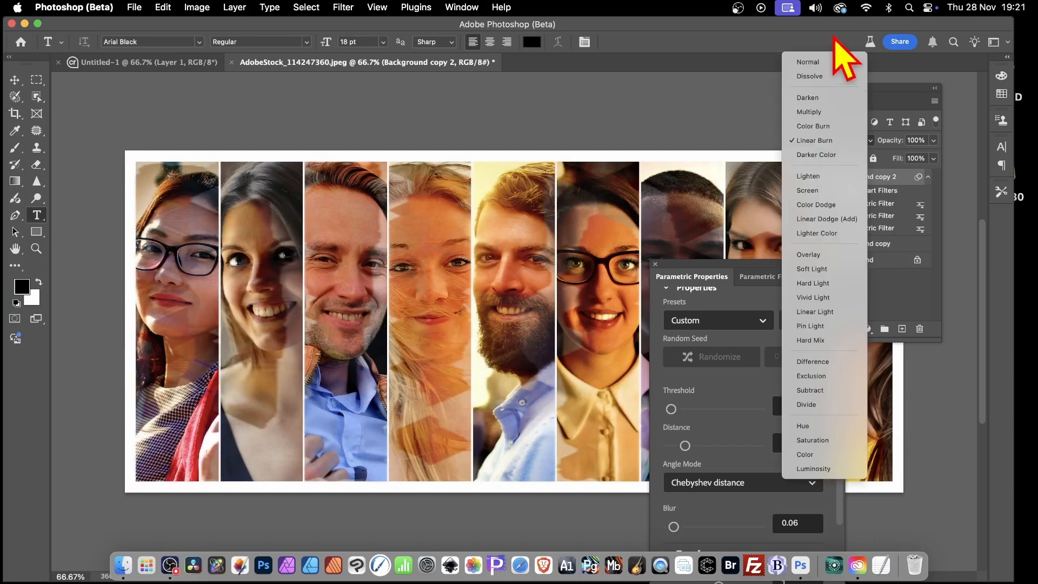
{"action": "left_click", "coordinate": [827, 61]}
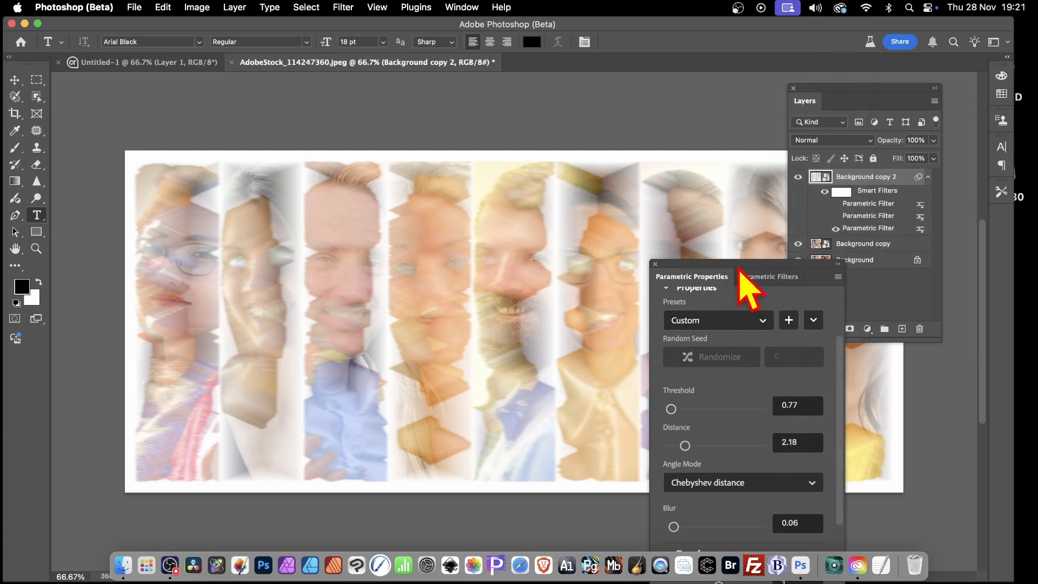
- Raise the filter's distance to 3.81 and its blur to 0.09
{"action": "left_click_drag", "start_coordinate": [738, 273], "coordinate": [681, 220]}
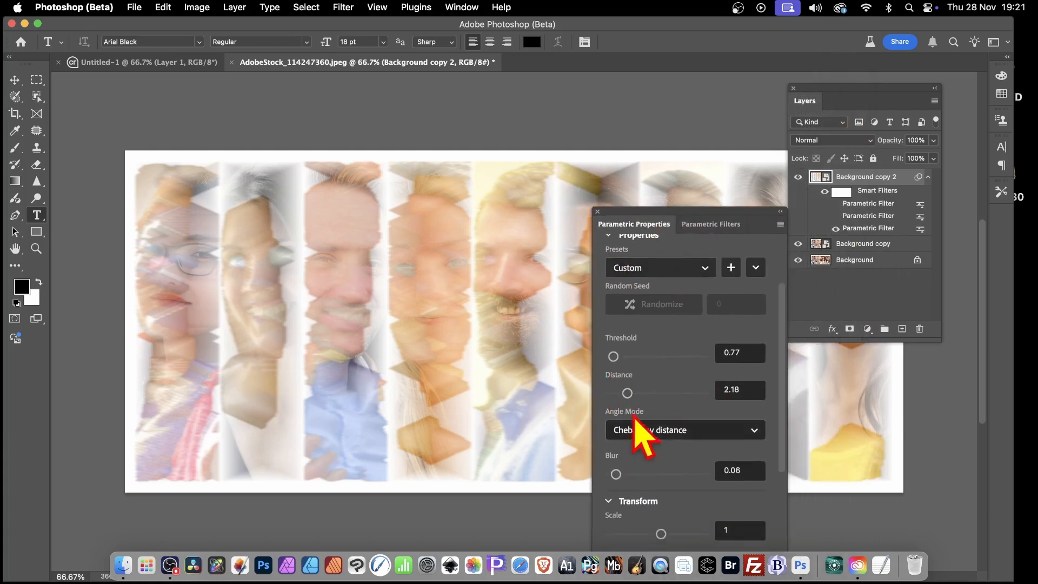
{"action": "left_click_drag", "start_coordinate": [632, 393], "coordinate": [641, 393]}
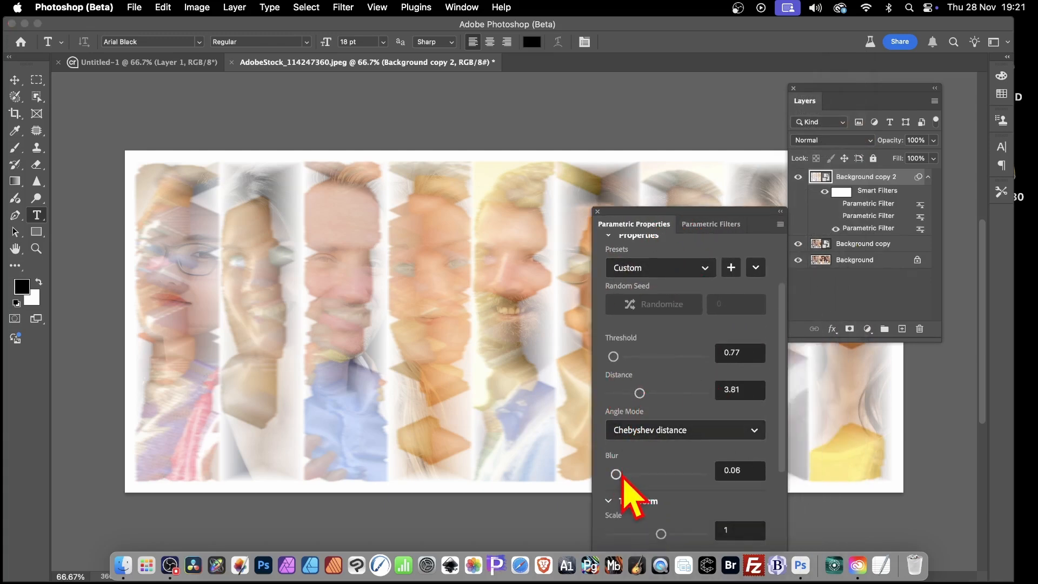
{"action": "left_click_drag", "start_coordinate": [616, 474], "coordinate": [619, 475]}
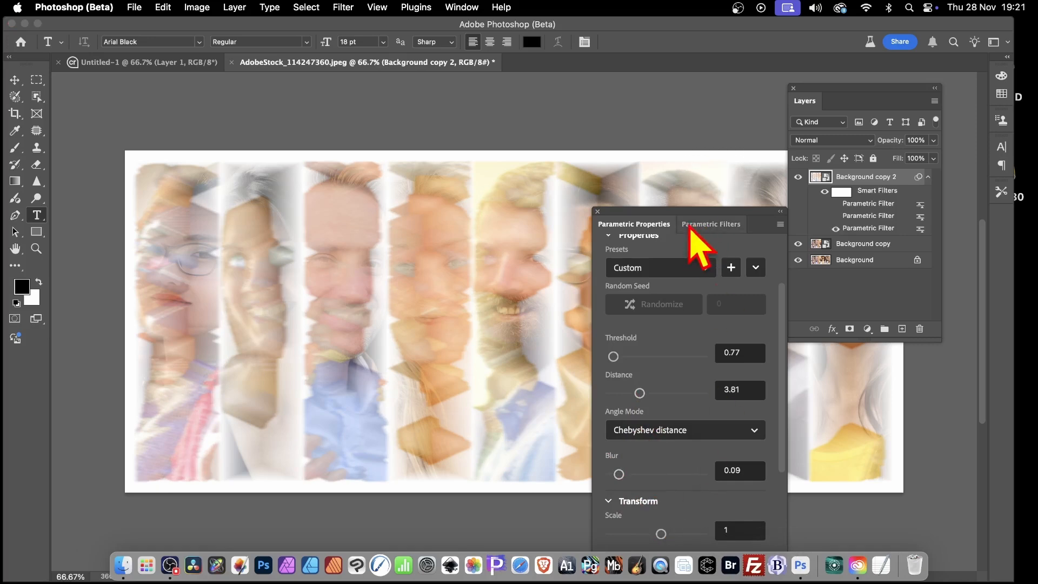
- Try a filter transform scale of 2.41, set it to 0.95, and review the offset, rotation and repeat settings
{"action": "left_click_drag", "start_coordinate": [686, 220], "coordinate": [778, 93]}
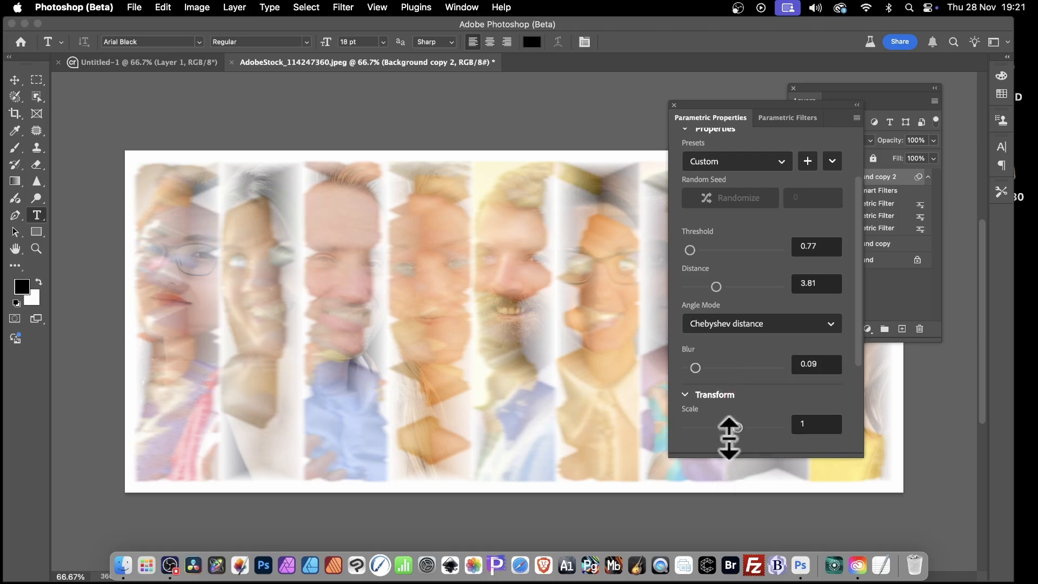
{"action": "left_click_drag", "start_coordinate": [738, 426], "coordinate": [745, 427]}
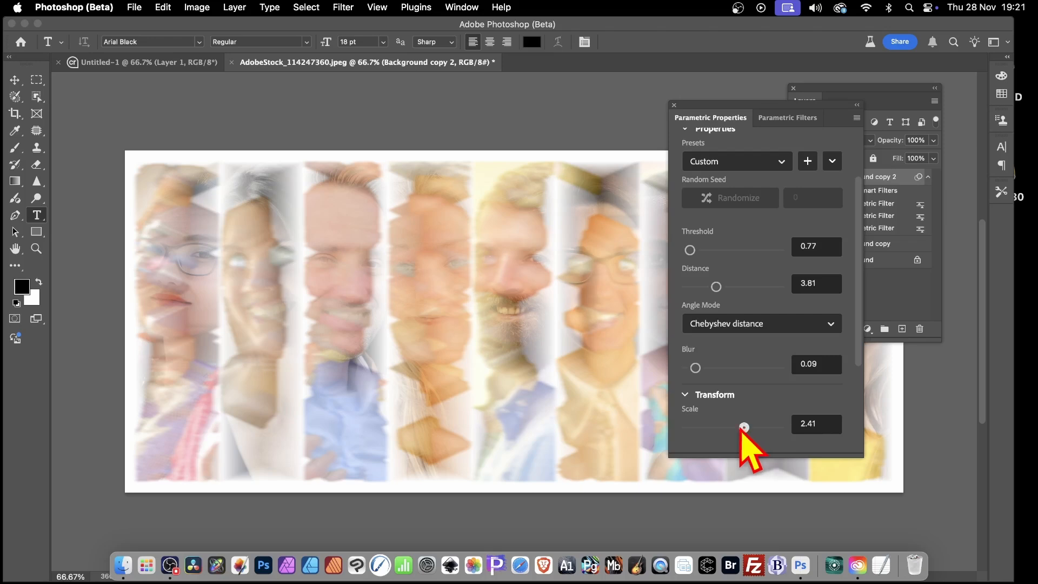
{"action": "left_click_drag", "start_coordinate": [744, 427], "coordinate": [729, 427]}
{"action": "left_click_drag", "start_coordinate": [734, 427], "coordinate": [738, 427]}
{"action": "scroll", "coordinate": [772, 411], "scroll_direction": "down", "scroll_amount": 2}
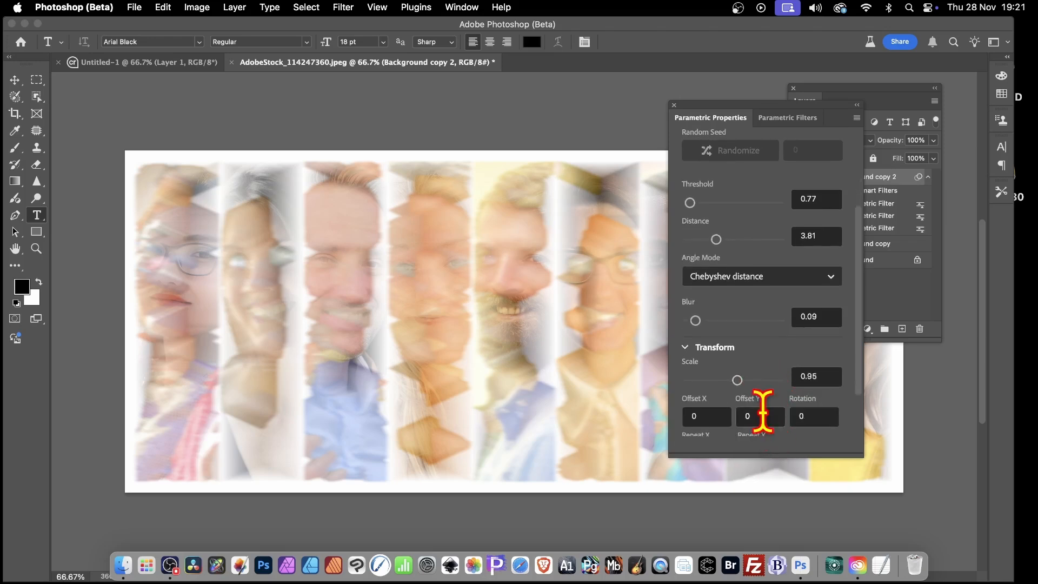
{"action": "scroll", "coordinate": [762, 414], "scroll_direction": "down", "scroll_amount": 1}
{"action": "scroll", "coordinate": [764, 440], "scroll_direction": "down", "scroll_amount": 2}
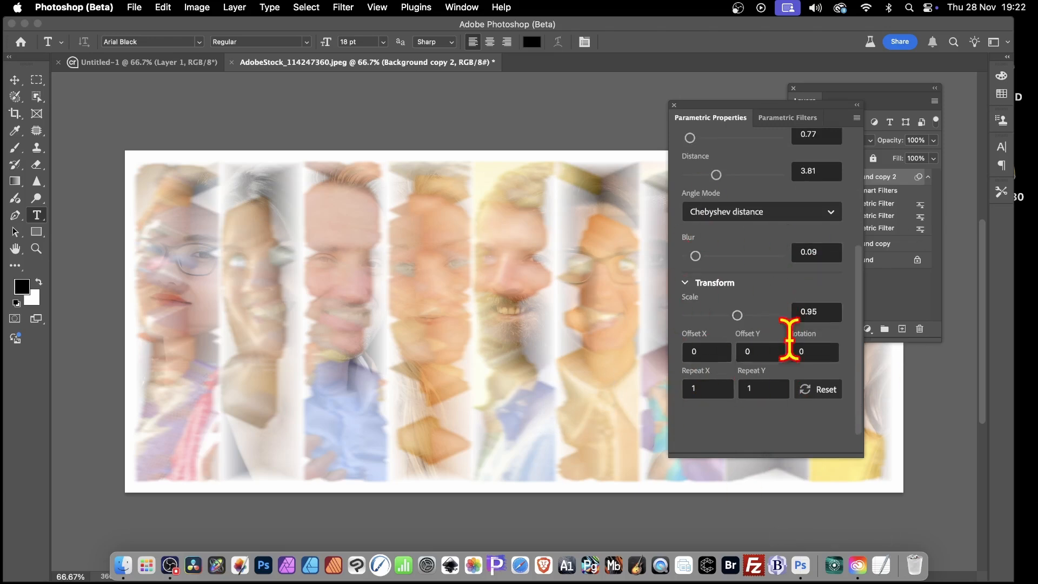
{"action": "scroll", "coordinate": [800, 292], "scroll_direction": "up", "scroll_amount": 3}
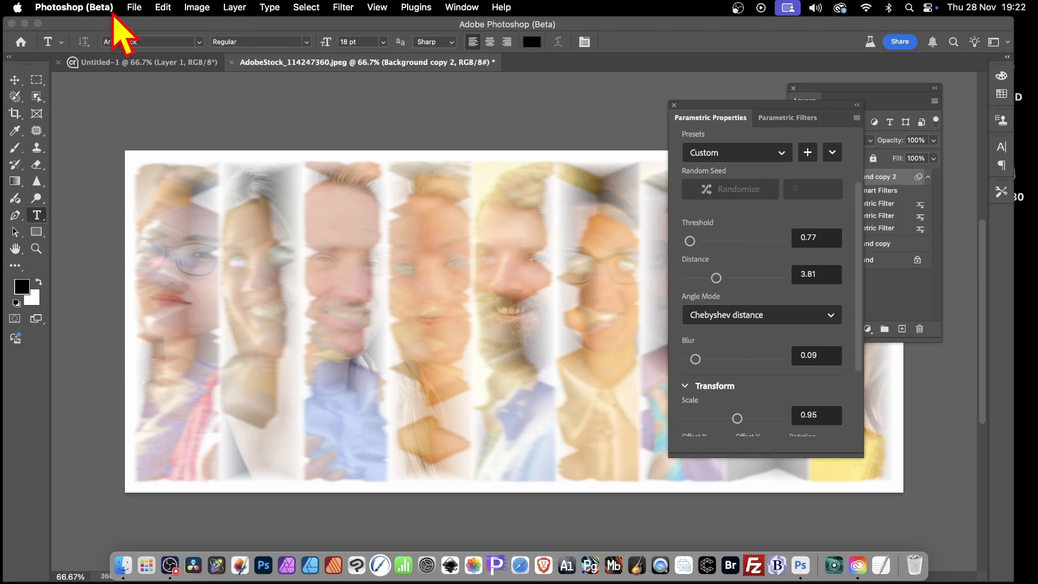
- Flatten the image and apply Auto Tone to it
{"action": "left_click", "coordinate": [234, 7]}
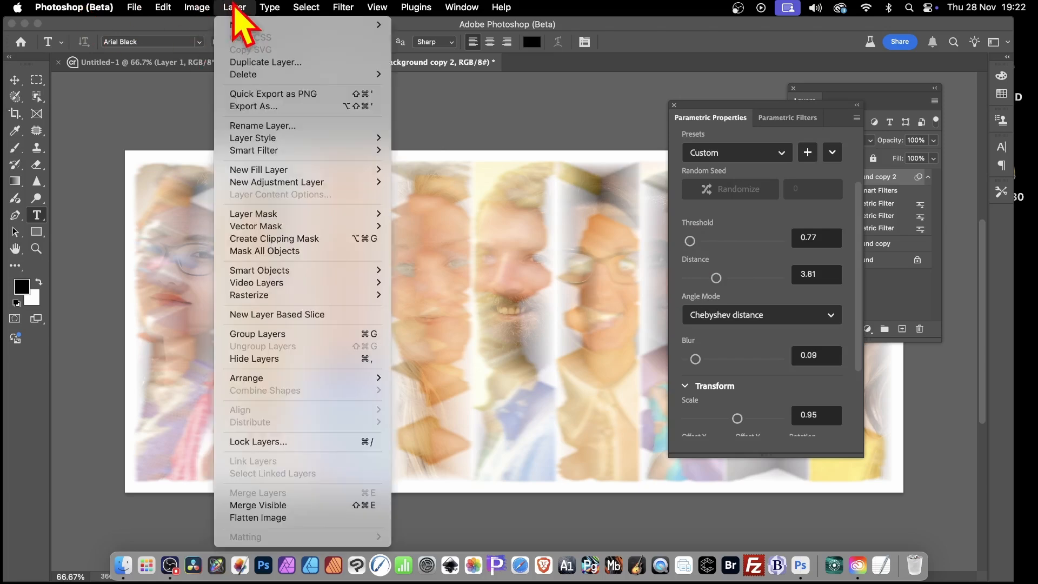
{"action": "left_click", "coordinate": [273, 519]}
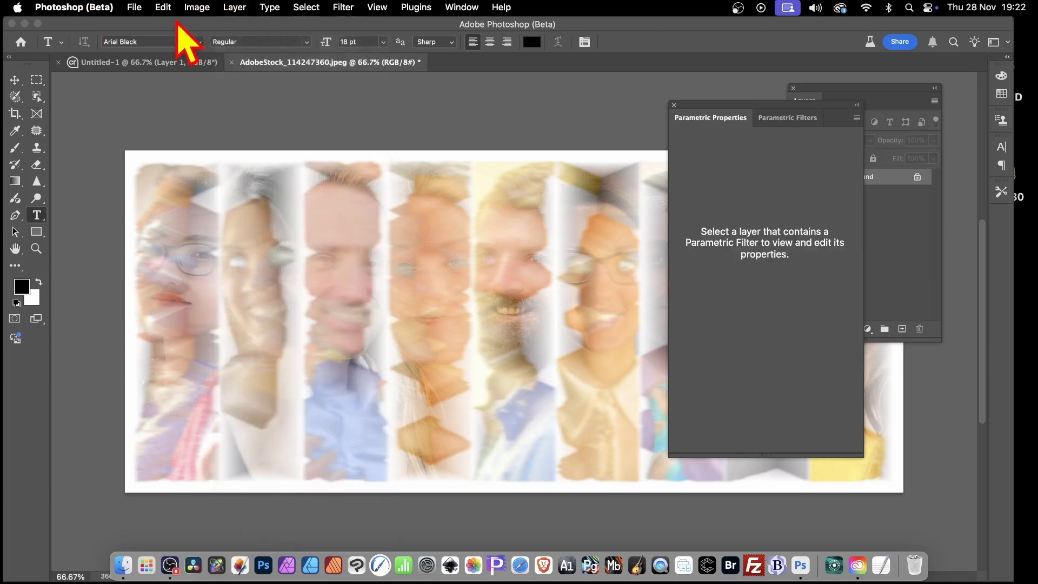
{"action": "left_click", "coordinate": [197, 7]}
{"action": "left_click", "coordinate": [222, 65]}
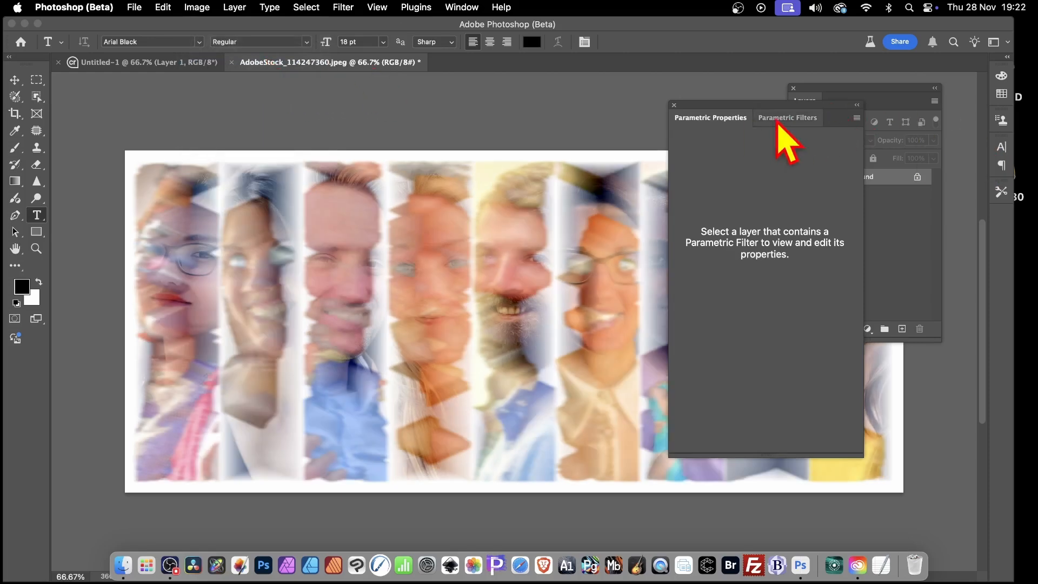
- Apply the Emboss Deboss parametric filter to the flattened collage and set its threshold to 0.35
{"action": "mouse_move", "coordinate": [760, 103]}
{"action": "left_mouse_down"}
{"action": "mouse_move", "coordinate": [757, 148]}
{"action": "mouse_move", "coordinate": [756, 123]}
{"action": "left_mouse_up"}
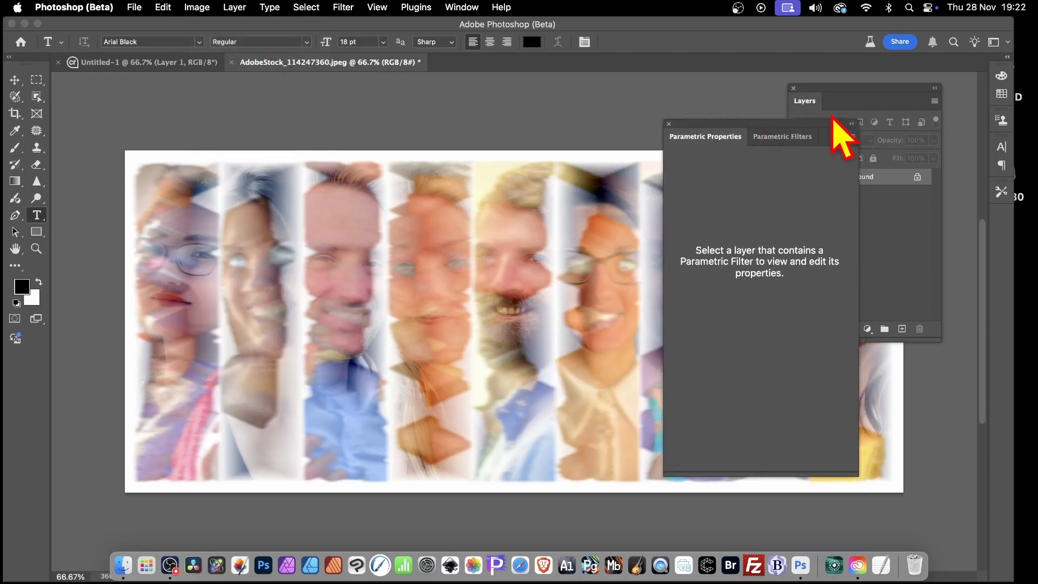
{"action": "left_click", "coordinate": [778, 137]}
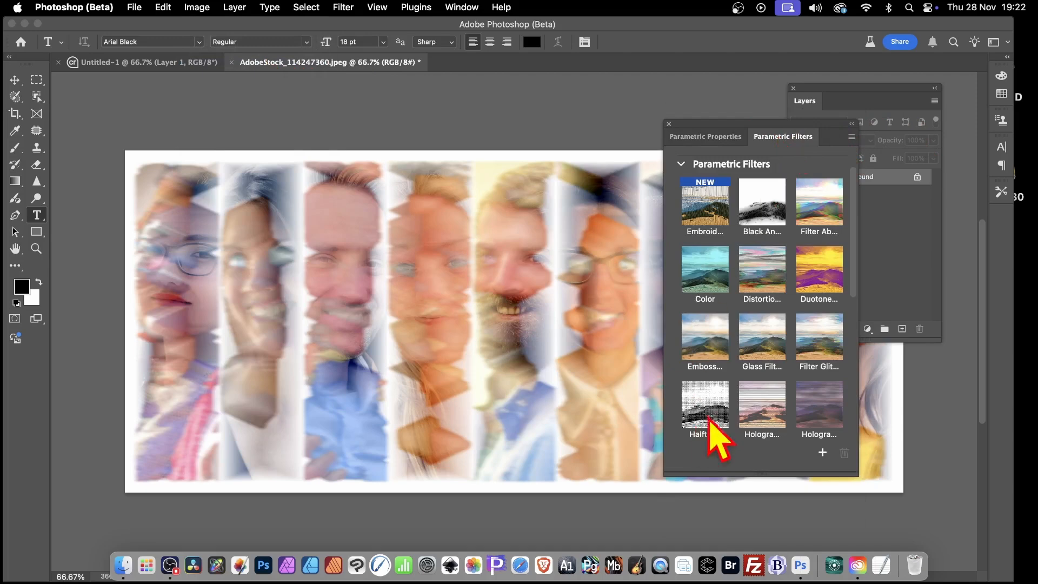
{"action": "left_click", "coordinate": [709, 321]}
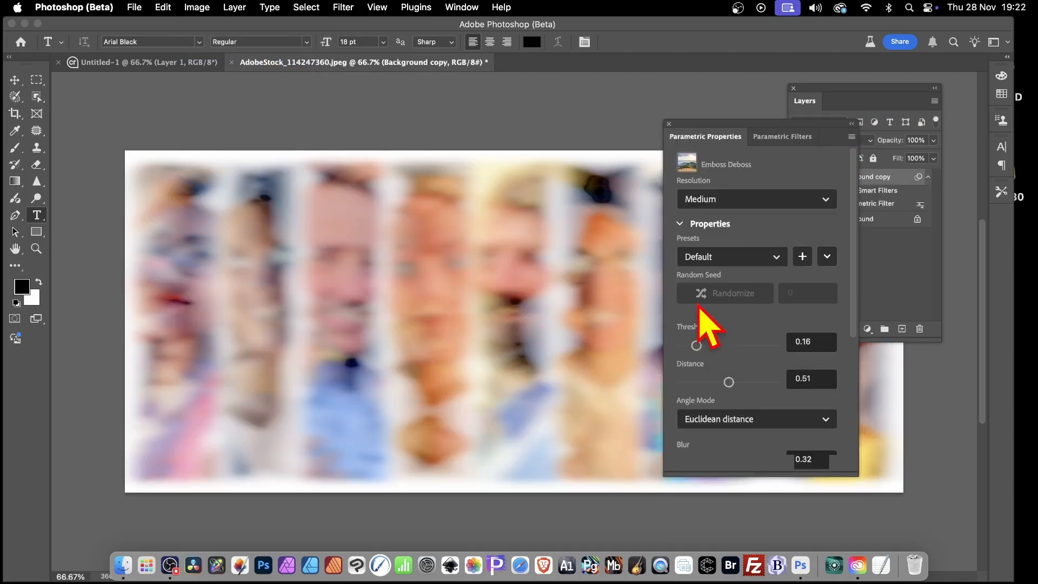
{"action": "mouse_move", "coordinate": [741, 125]}
{"action": "left_mouse_down"}
{"action": "mouse_move", "coordinate": [784, 126]}
{"action": "mouse_move", "coordinate": [778, 106]}
{"action": "mouse_move", "coordinate": [747, 129]}
{"action": "left_mouse_up"}
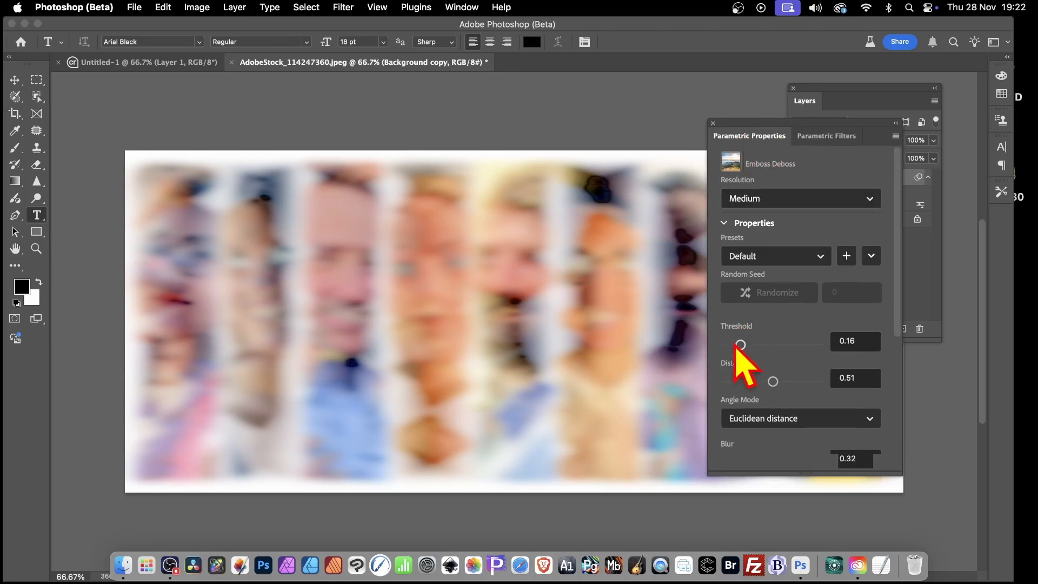
{"action": "left_click_drag", "start_coordinate": [739, 346], "coordinate": [757, 345]}
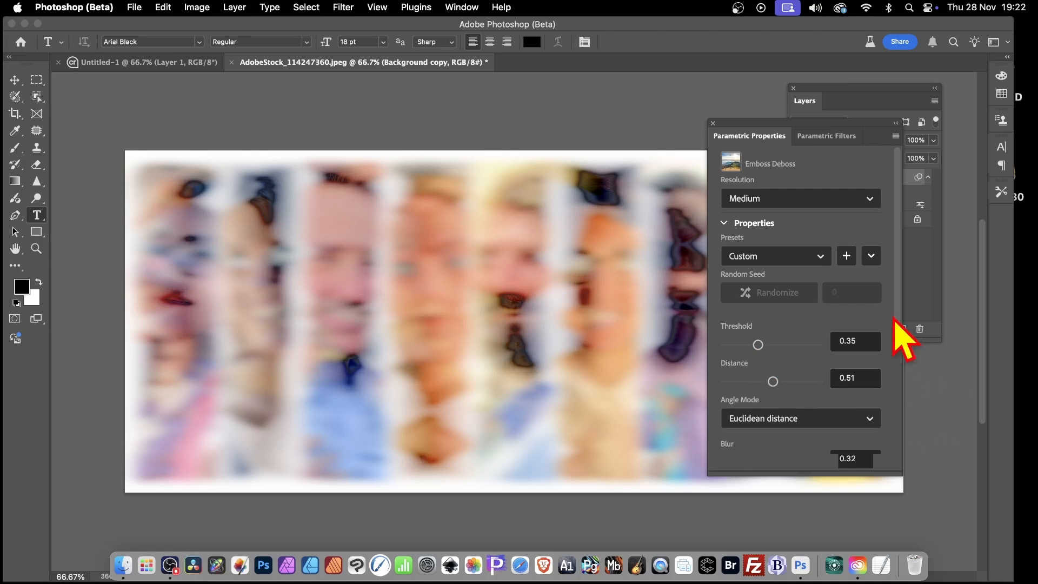